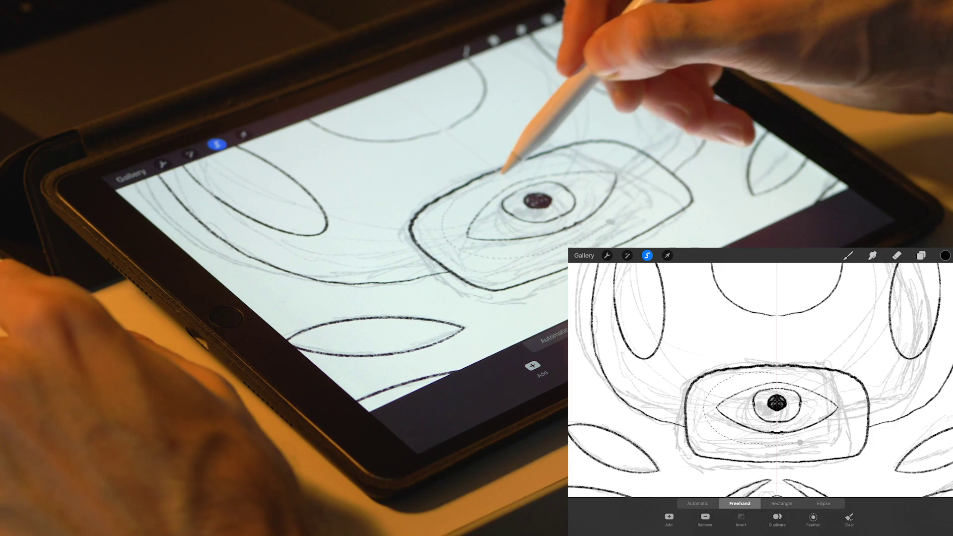
Move the selected eye slightly down within its rounded frame and ink the line art over the head sketch.
{"action": "left_click", "coordinate": [666, 255]}
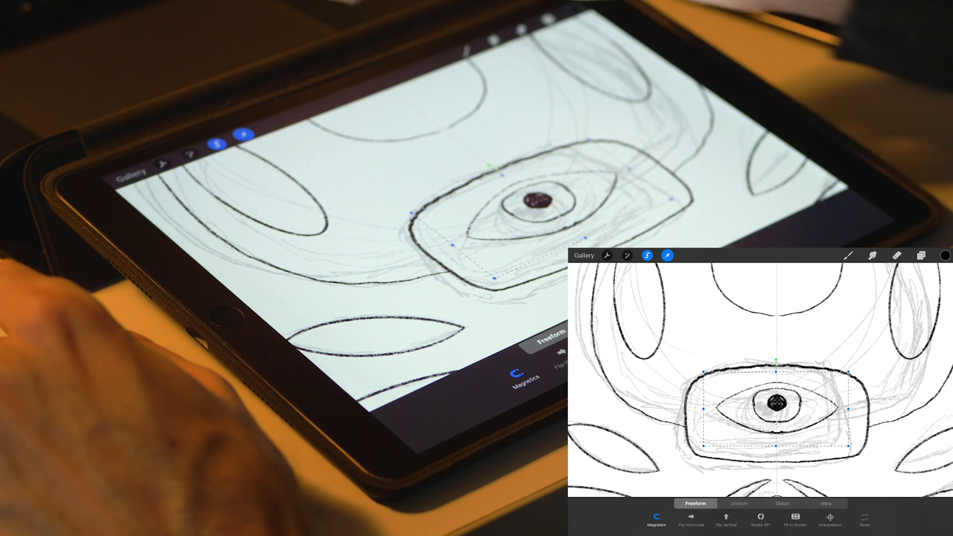
{"action": "left_click_drag", "start_coordinate": [807, 402], "coordinate": [806, 412]}
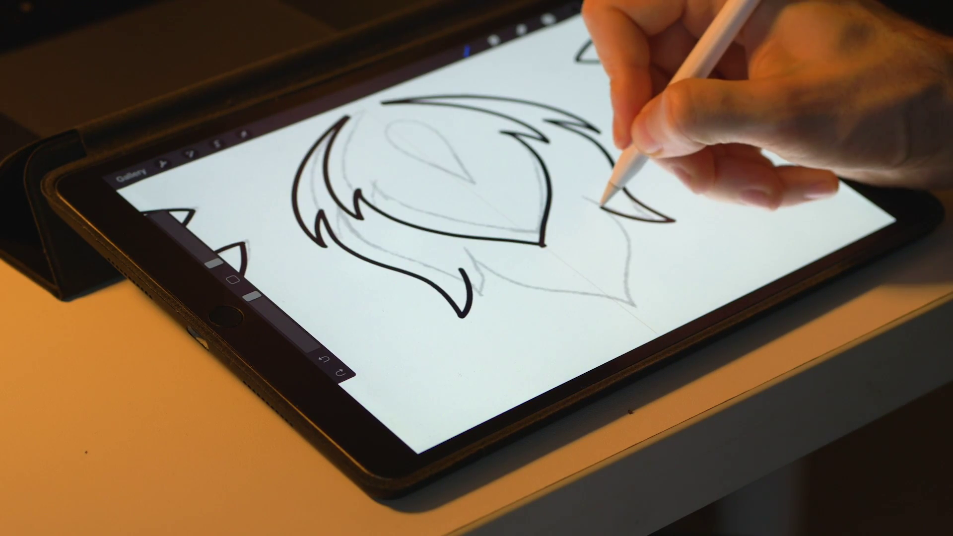
{"action": "mouse_move", "coordinate": [602, 200]}
{"action": "left_mouse_down"}
{"action": "mouse_move", "coordinate": [628, 234]}
{"action": "mouse_move", "coordinate": [638, 298]}
{"action": "left_mouse_up"}
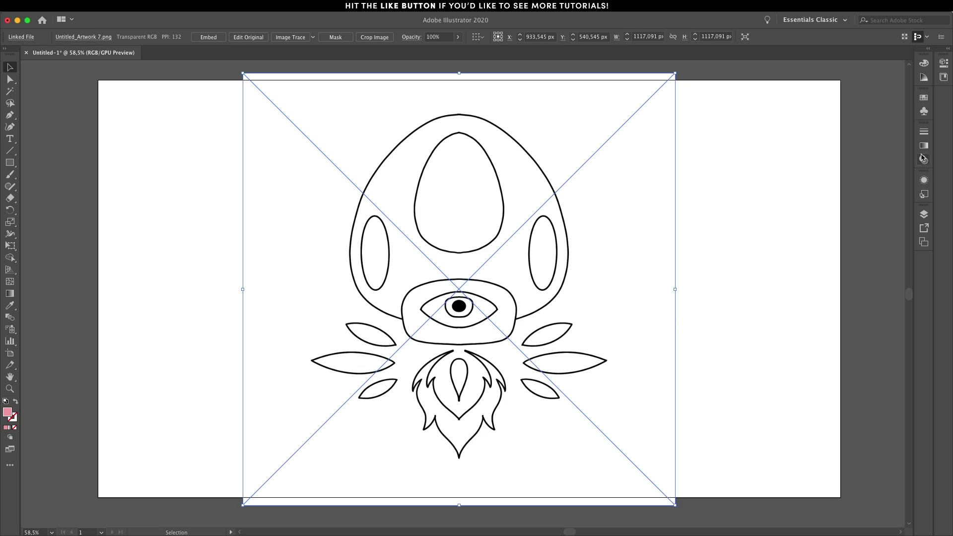
In Adobe Illustrator, set the opacity of the placed sketch image to 20%.
{"action": "left_click", "coordinate": [927, 159]}
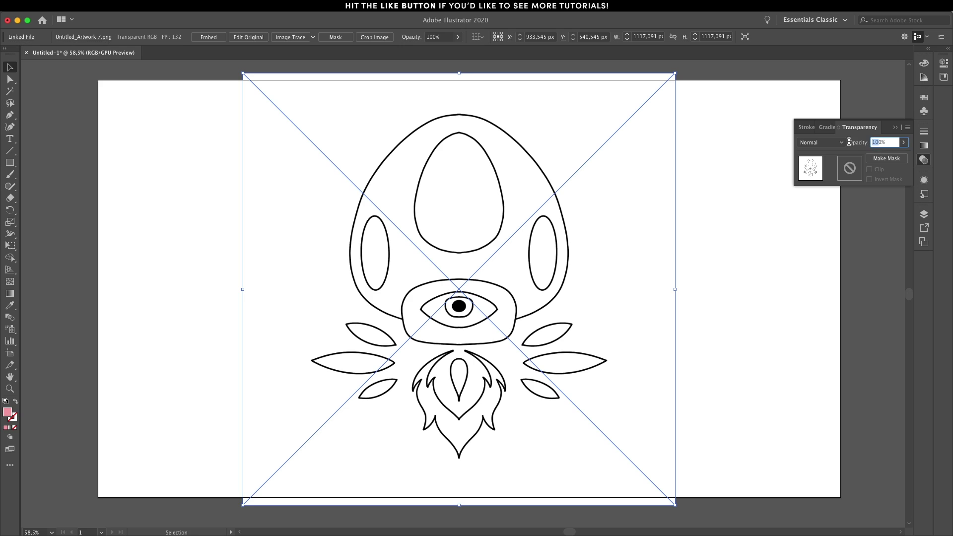
{"action": "key", "text": "Return"}
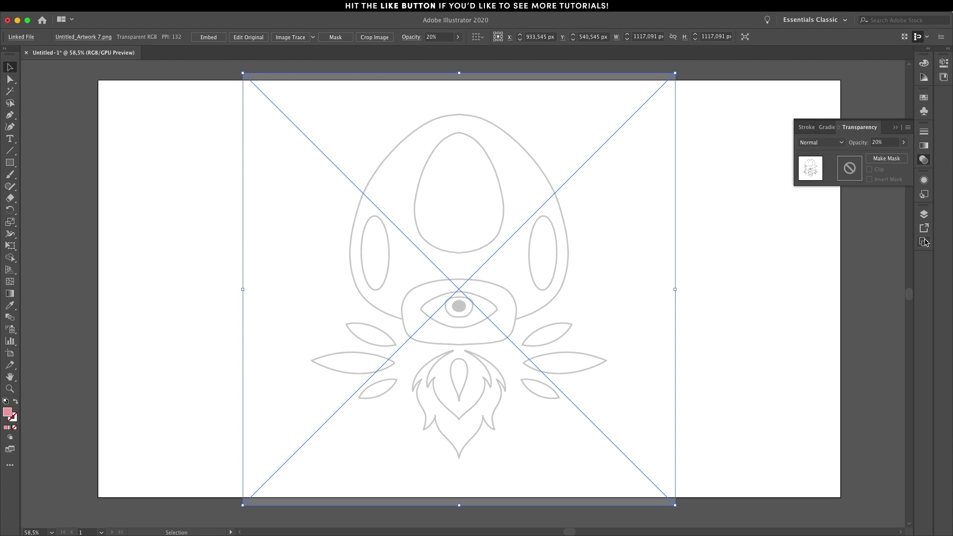
Rename the image layer as sketch and lock it, with a new layer named tracing beneath it.
{"action": "left_click", "coordinate": [924, 214]}
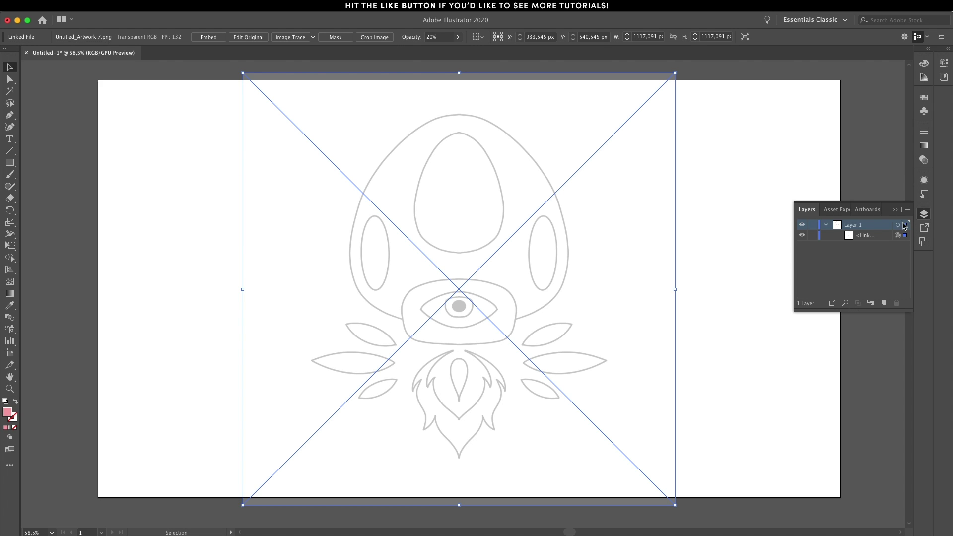
{"action": "left_click", "coordinate": [883, 303]}
{"action": "mouse_move", "coordinate": [858, 229]}
{"action": "left_mouse_down"}
{"action": "mouse_move", "coordinate": [856, 263]}
{"action": "mouse_move", "coordinate": [857, 247]}
{"action": "left_mouse_up"}
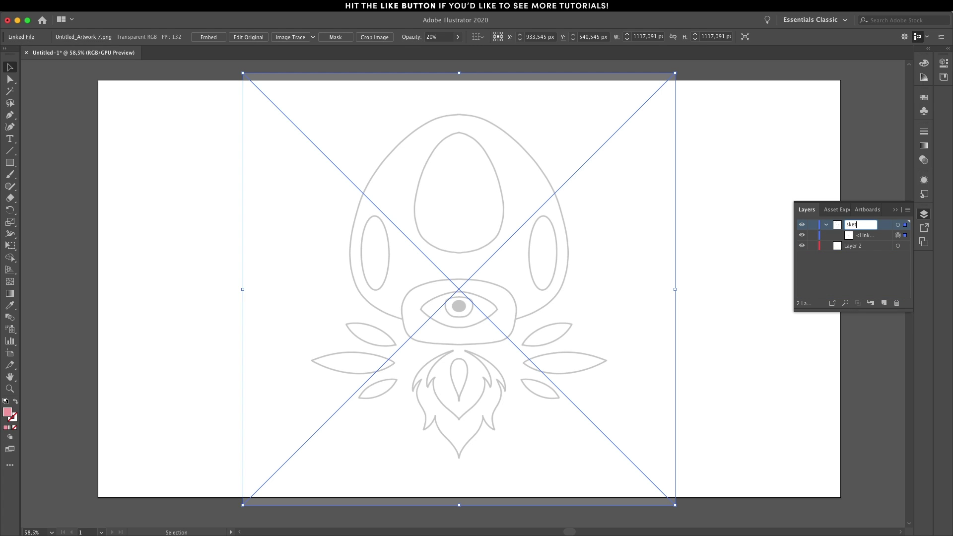
{"action": "left_click", "coordinate": [812, 225]}
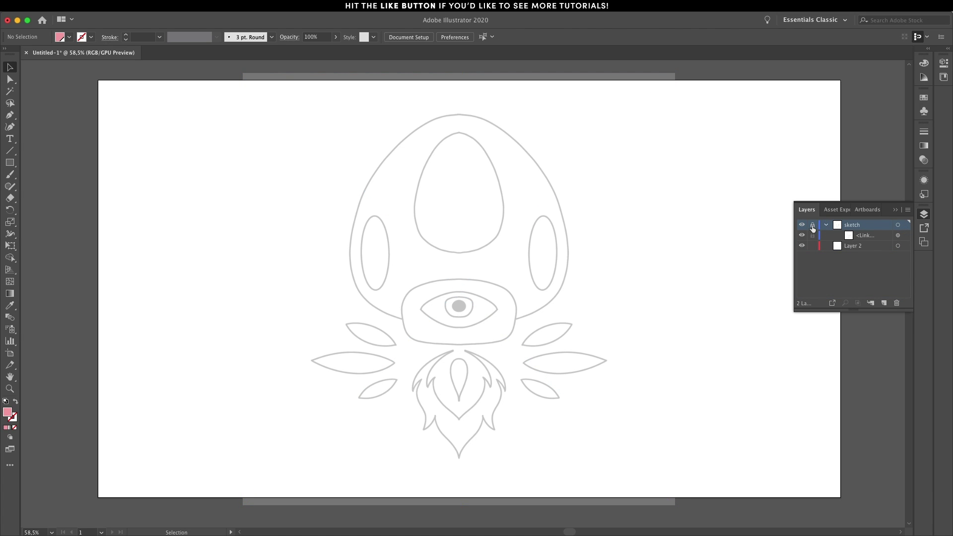
{"action": "left_click", "coordinate": [826, 224]}
{"action": "double_click", "coordinate": [847, 235]}
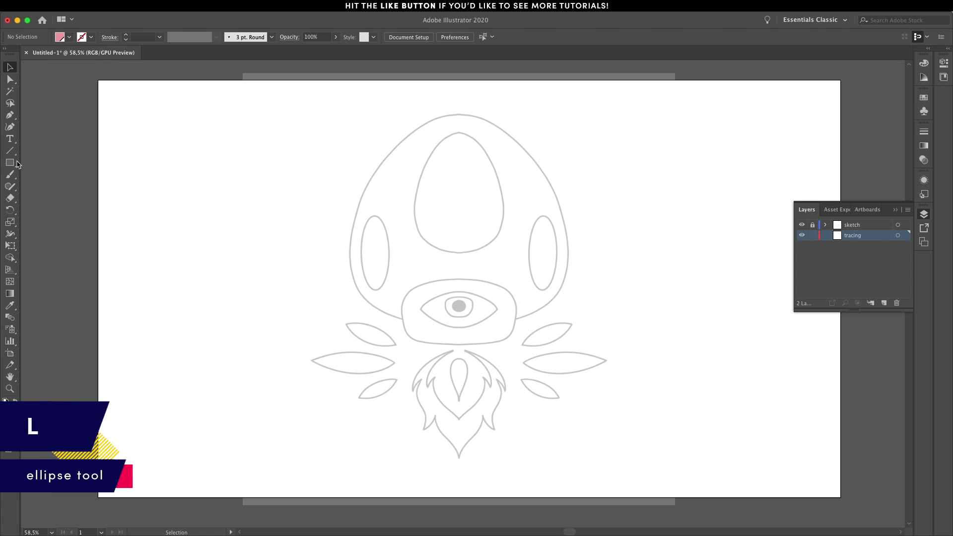
Draw an unfilled, black-stroked ellipse of about 558 × 534 px over the sketched head.
{"action": "left_click_drag", "start_coordinate": [9, 163], "coordinate": [53, 187]}
{"action": "left_click_drag", "start_coordinate": [53, 187], "coordinate": [54, 187]}
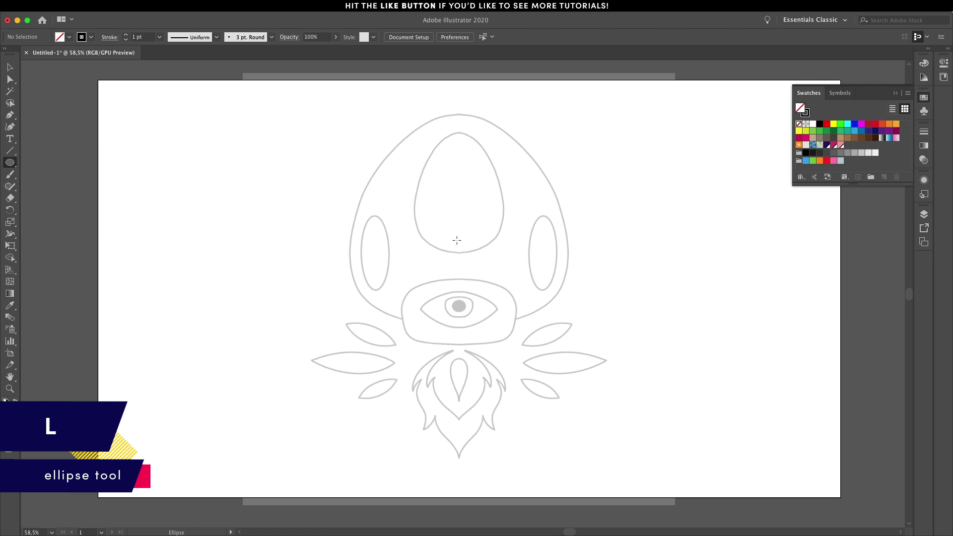
{"action": "left_click_drag", "start_coordinate": [457, 243], "coordinate": [567, 348]}
Reshape the ellipse into the head's egg outline by raising its top and bottom anchor points to the sketch.
{"action": "key", "text": "a"}
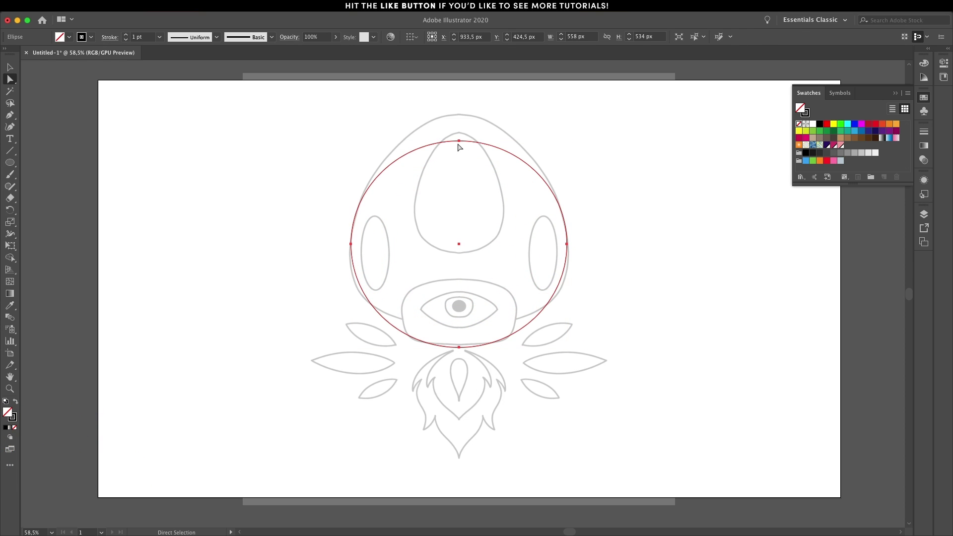
{"action": "left_click", "coordinate": [458, 141]}
{"action": "left_click_drag", "start_coordinate": [459, 140], "coordinate": [459, 115]}
{"action": "left_click_drag", "start_coordinate": [459, 346], "coordinate": [458, 326]}
{"action": "key", "text": "v"}
{"action": "left_click", "coordinate": [518, 328]}
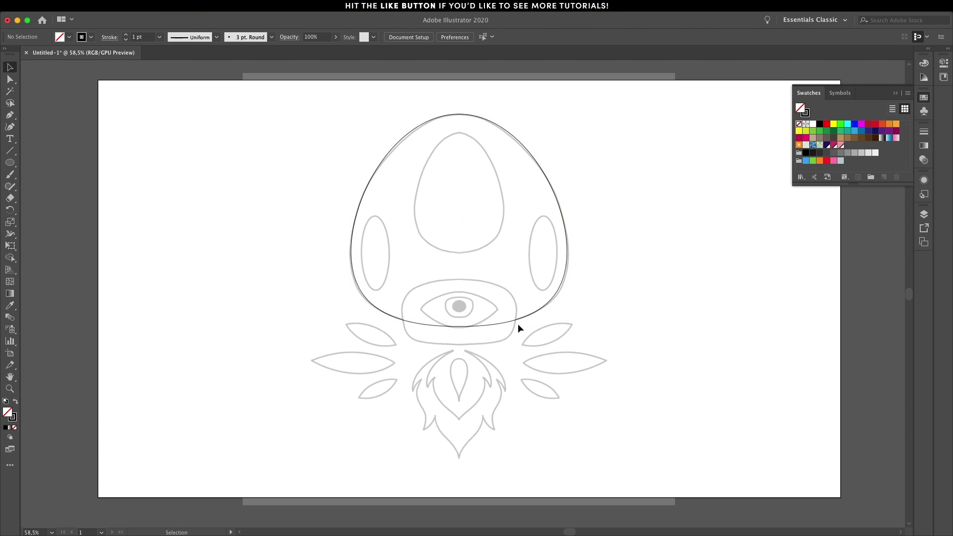
Copy the head outline in front and scale the copy to about 241 × 329 px over the inner oval.
{"action": "left_click", "coordinate": [519, 321]}
{"action": "key", "text": "super+c"}
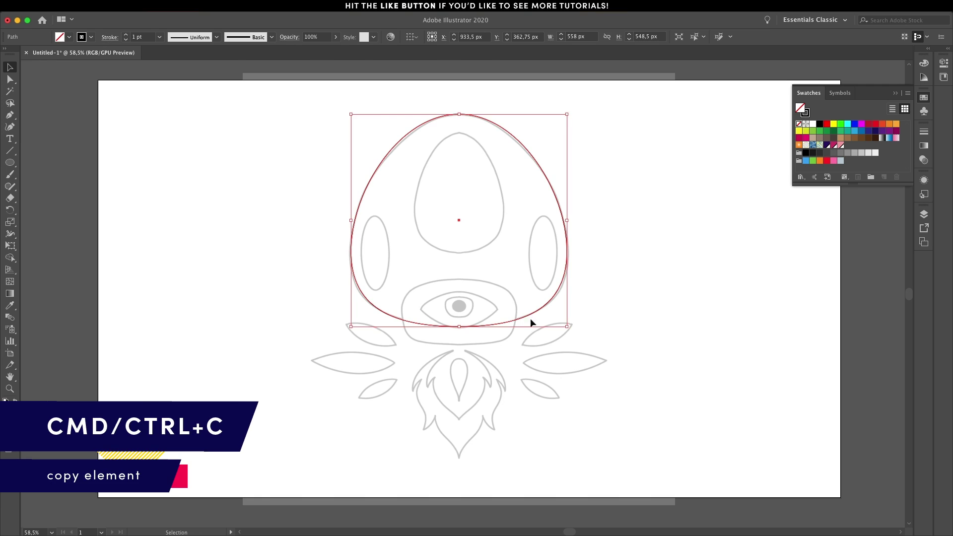
{"action": "key", "text": "super+f"}
{"action": "left_click_drag", "start_coordinate": [566, 326], "coordinate": [502, 254]}
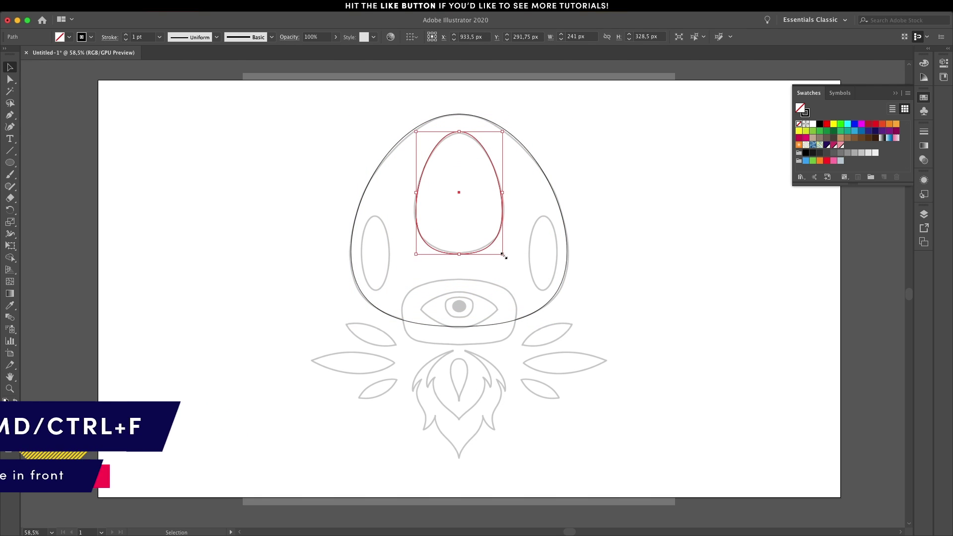
Draw ellipses over the sketch's left side oval and over the eye.
{"action": "key", "text": "l"}
{"action": "left_click_drag", "start_coordinate": [361, 216], "coordinate": [389, 290]}
{"action": "scroll", "coordinate": [465, 362], "scroll_direction": "up", "scroll_amount": 5}
{"action": "left_click_drag", "start_coordinate": [452, 238], "coordinate": [542, 240]}
Convert the eye ellipse's right anchor to a corner and lengthen the upper curve's handle to follow the sketched lid.
{"action": "key", "text": "a"}
{"action": "left_click", "coordinate": [84, 37]}
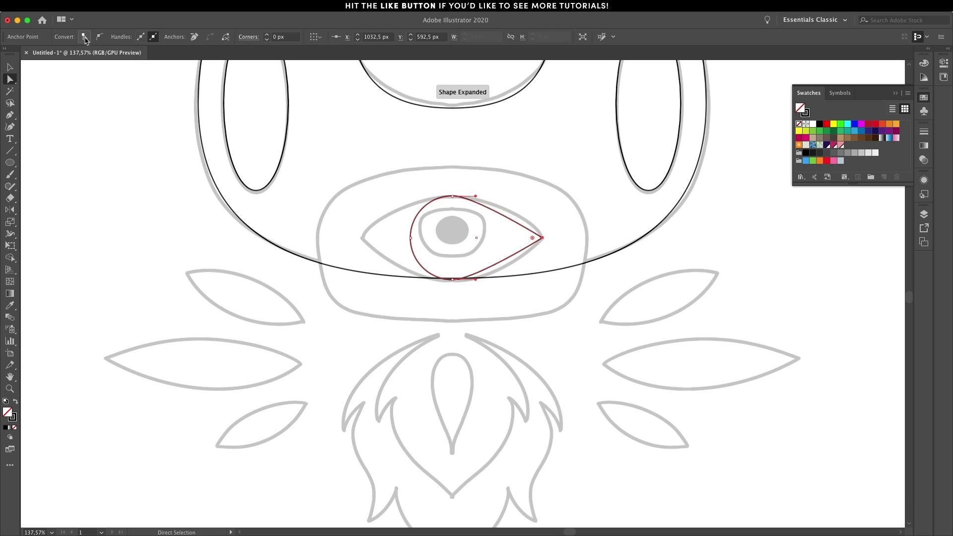
{"action": "left_click_drag", "start_coordinate": [475, 199], "coordinate": [504, 197]}
Delete the eye path's left and bottom anchor points, leaving only the upper-right lid curve.
{"action": "left_click", "coordinate": [411, 238]}
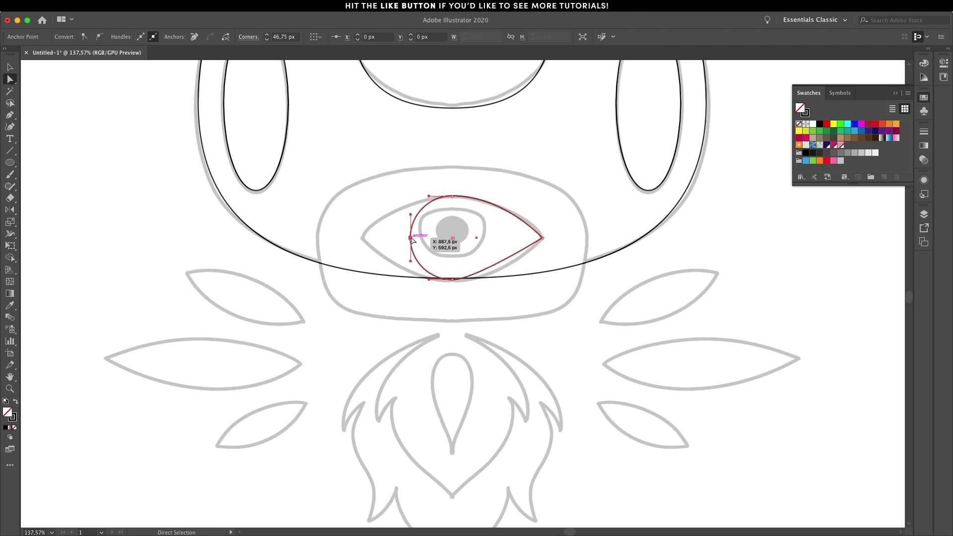
{"action": "key", "text": "Delete"}
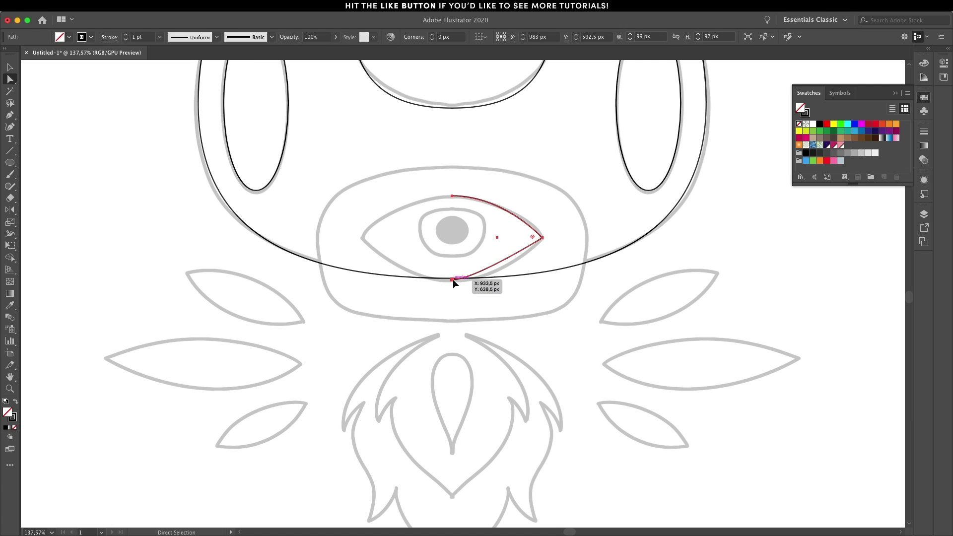
{"action": "left_click", "coordinate": [453, 278]}
{"action": "key", "text": "Delete"}
Reflect a copy of the lid curve downward and copies of both curves to the left to complete the eye outline.
{"action": "left_click", "coordinate": [10, 209]}
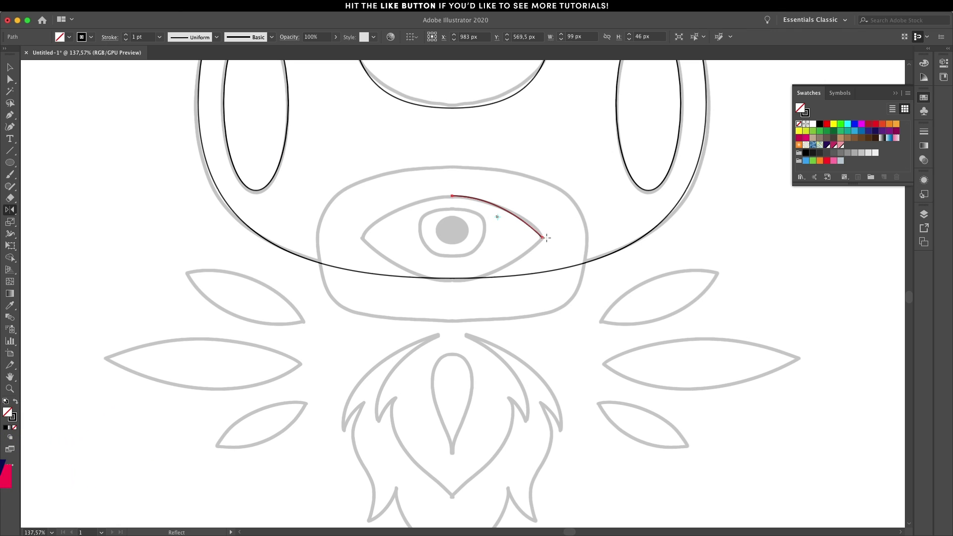
{"action": "left_click_drag", "start_coordinate": [524, 224], "coordinate": [520, 252]}
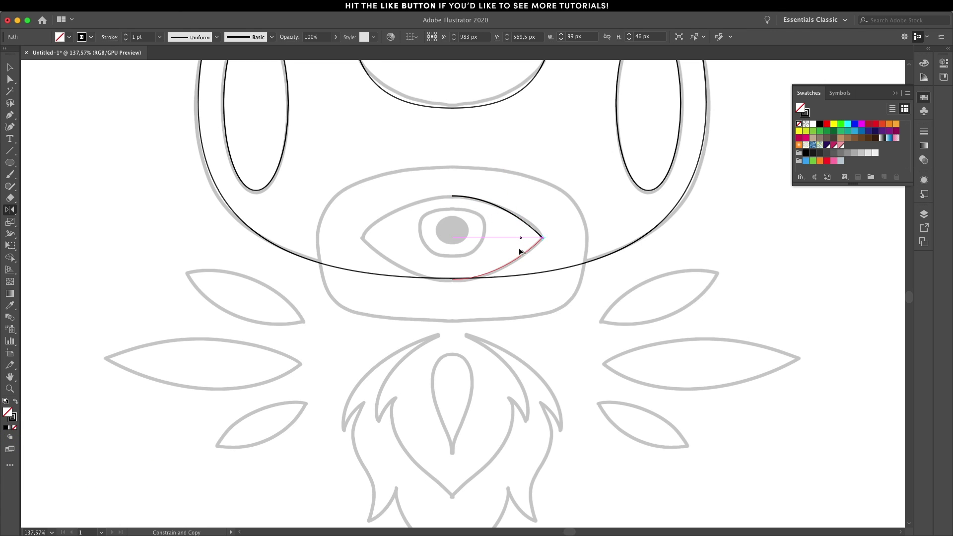
{"action": "left_click", "coordinate": [494, 205], "text": "shift+super"}
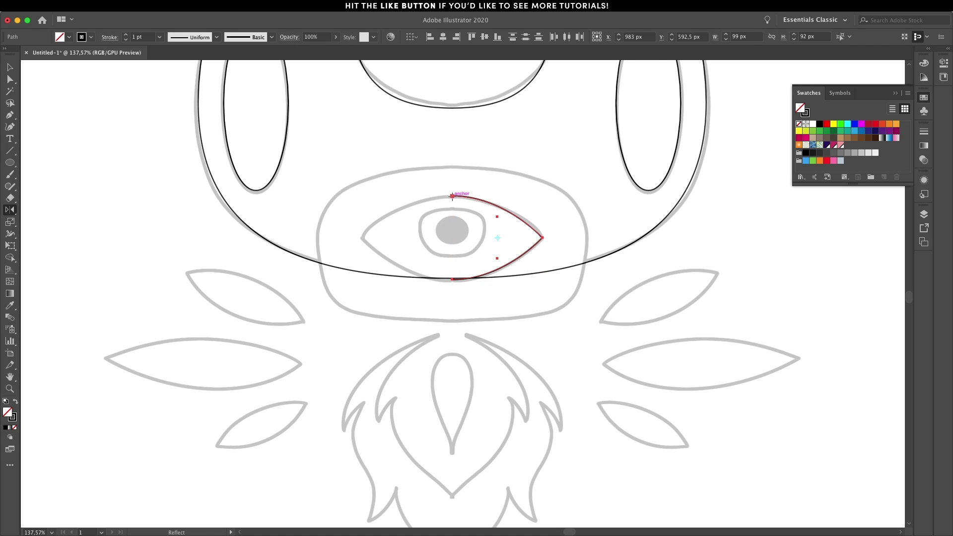
{"action": "left_click_drag", "start_coordinate": [469, 198], "coordinate": [431, 200]}
Isolate the grouped eye outline and join the meeting anchor points at its left corner.
{"action": "double_click", "coordinate": [400, 266]}
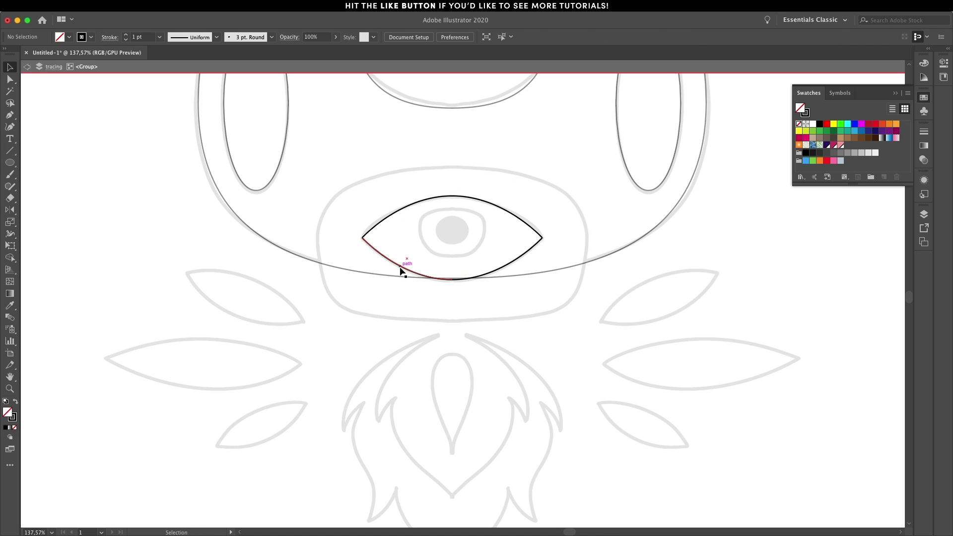
{"action": "key", "text": "a"}
{"action": "left_click_drag", "start_coordinate": [369, 250], "coordinate": [369, 249]}
{"action": "right_click", "coordinate": [362, 240]}
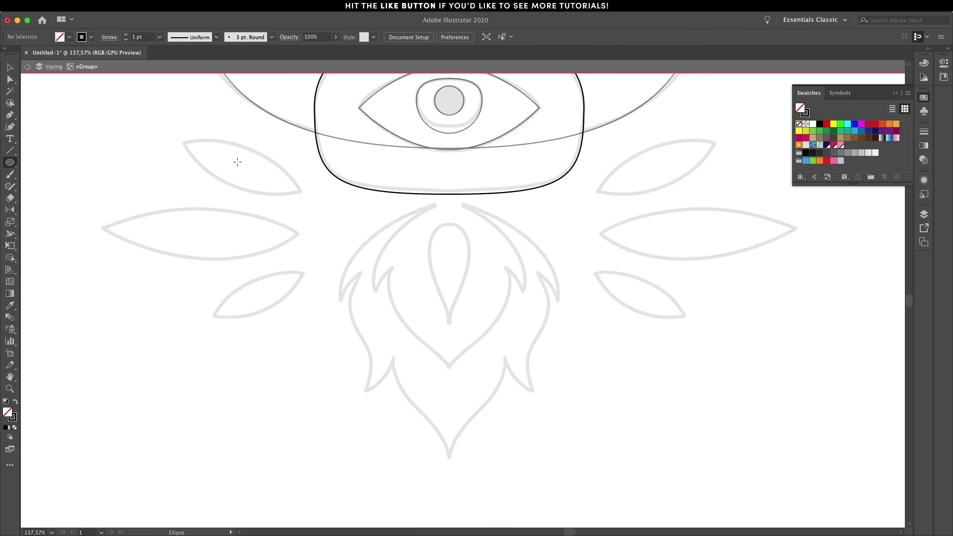
Draw a 50 px circle over the upper-left leaf and stretch it to 148 px tall from its center.
{"action": "left_click_drag", "start_coordinate": [236, 159], "coordinate": [260, 184]}
{"action": "key", "text": "v"}
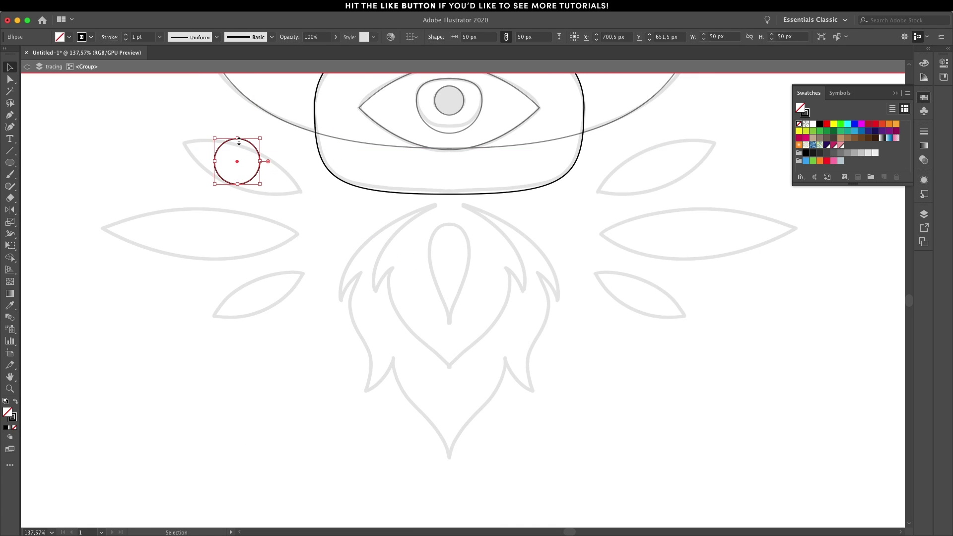
{"action": "left_click_drag", "start_coordinate": [237, 138], "coordinate": [237, 95]}
Convert the tall ellipse's top and bottom anchors to corners and rotate the leaf shape counterclockwise toward the sketched leaf.
{"action": "key", "text": "a"}
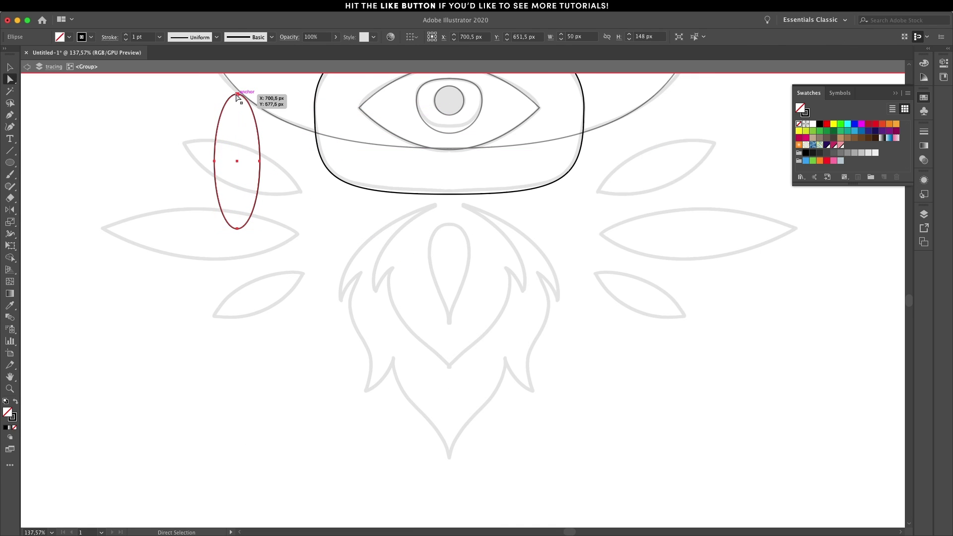
{"action": "left_click", "coordinate": [237, 94]}
{"action": "left_click", "coordinate": [237, 229], "text": "shift"}
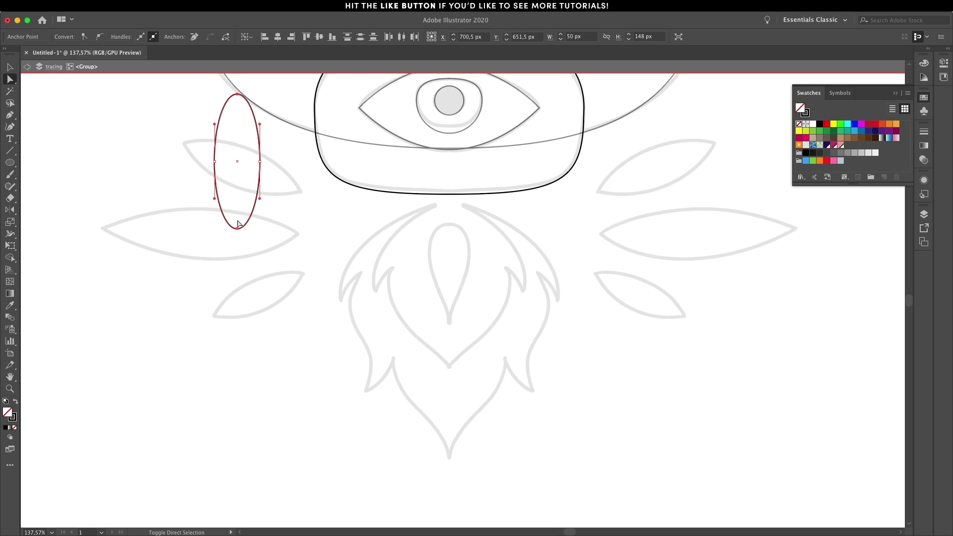
{"action": "left_click", "coordinate": [85, 37]}
{"action": "key", "text": "v"}
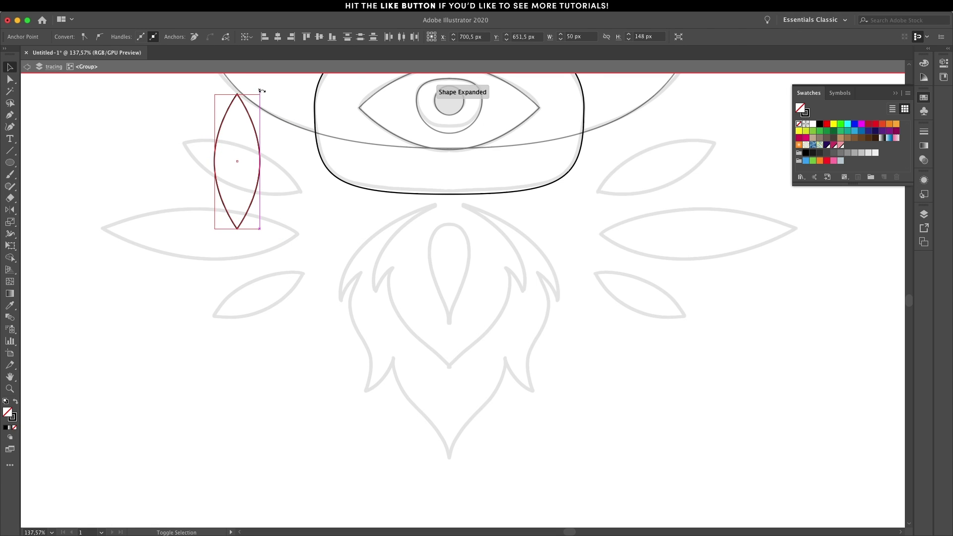
{"action": "left_click_drag", "start_coordinate": [262, 90], "coordinate": [190, 101]}
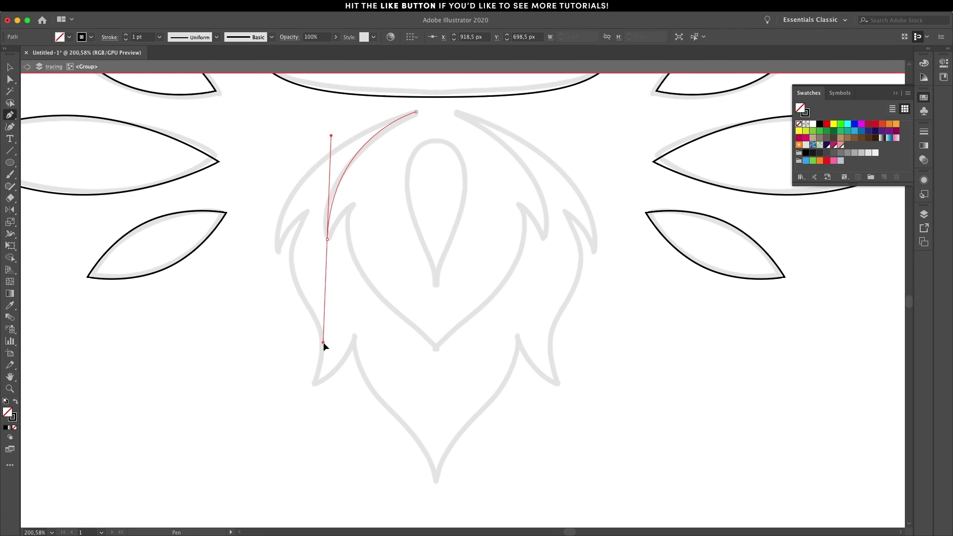
Trace the left halves of the inner and outer flame outlines with the Pen tool, down to their bottom tips.
{"action": "left_click_drag", "start_coordinate": [323, 342], "coordinate": [323, 341]}
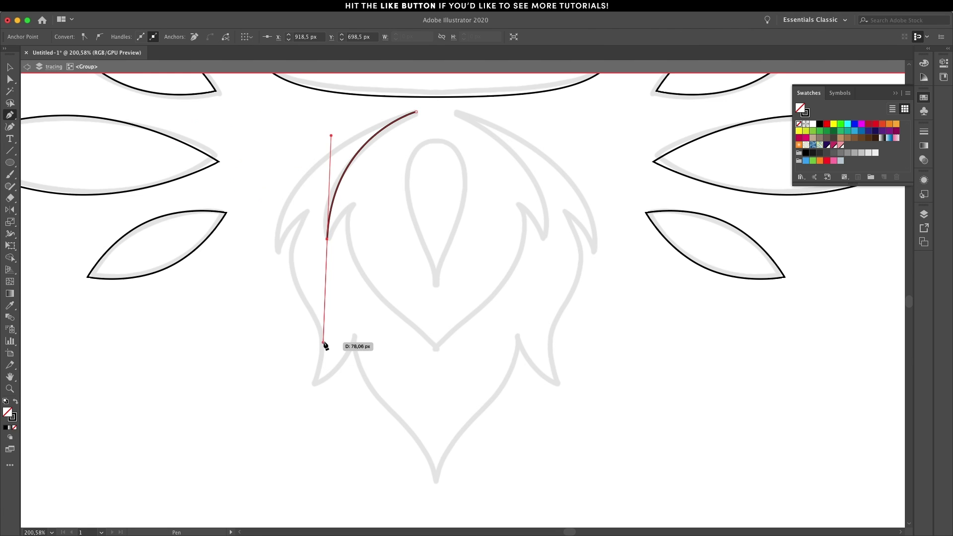
{"action": "left_click", "coordinate": [328, 241]}
{"action": "left_click_drag", "start_coordinate": [356, 202], "coordinate": [377, 189]}
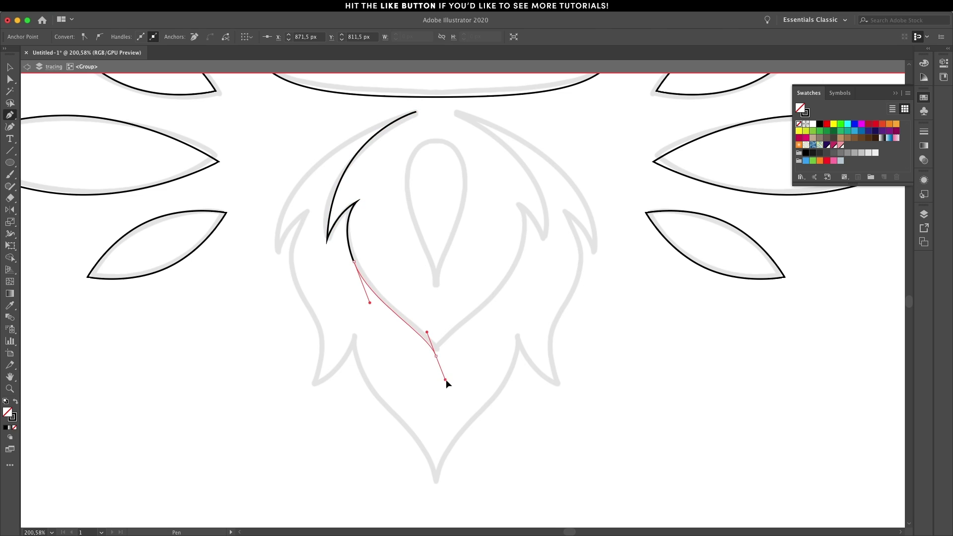
{"action": "left_click_drag", "start_coordinate": [445, 379], "coordinate": [449, 384]}
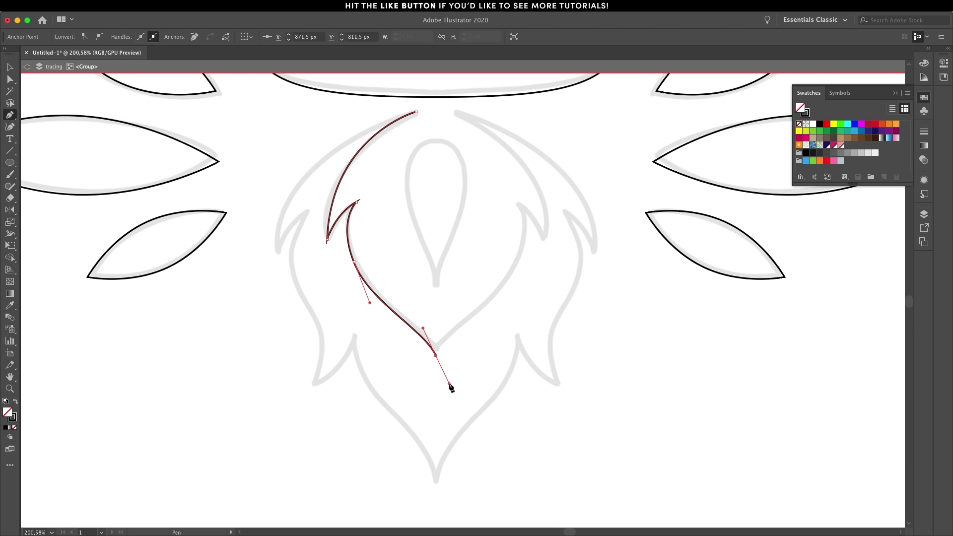
{"action": "left_click", "coordinate": [279, 265]}
{"action": "left_click_drag", "start_coordinate": [435, 490], "coordinate": [443, 519]}
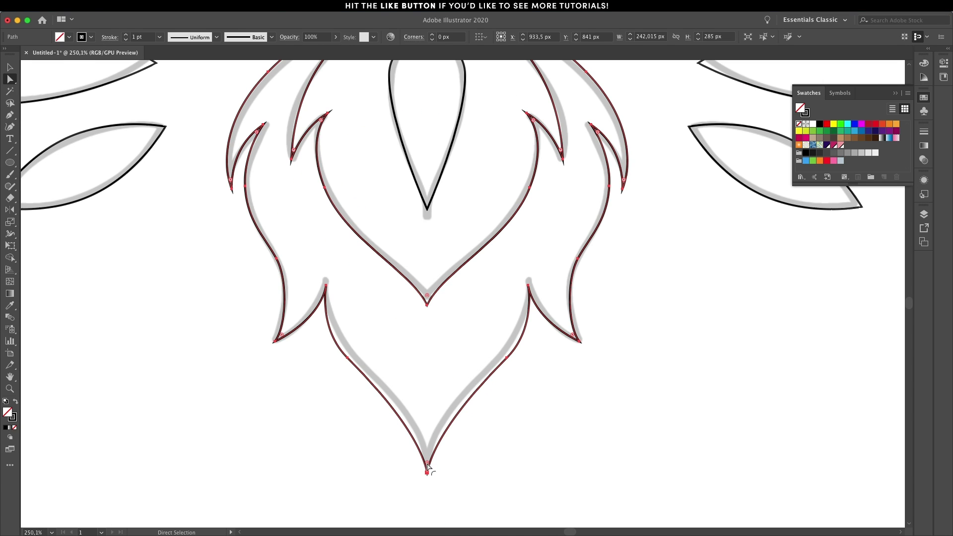
Round the corner points of the flame outlines and the bottom tip of the central teardrop.
{"action": "left_click_drag", "start_coordinate": [428, 466], "coordinate": [436, 452]}
{"action": "left_click", "coordinate": [553, 454]}
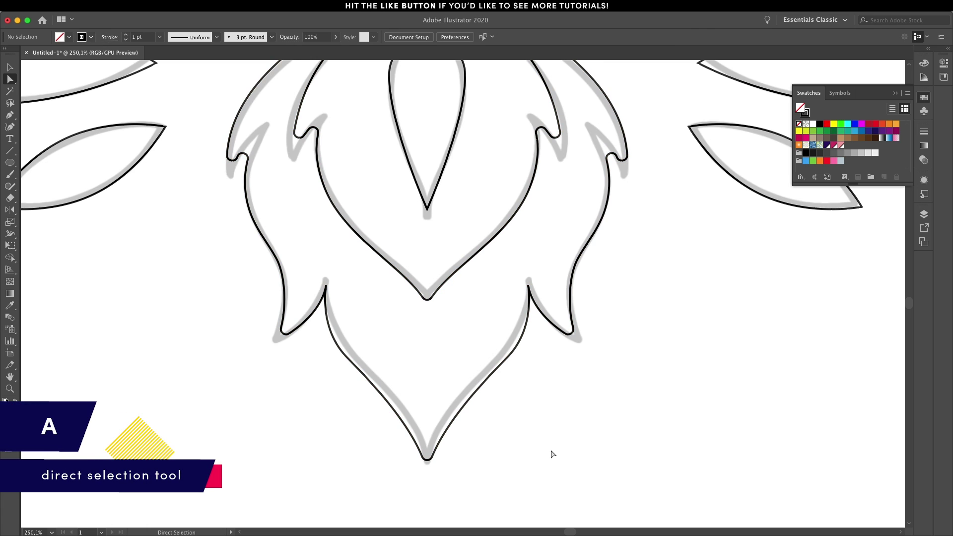
{"action": "left_click", "coordinate": [427, 205]}
{"action": "left_click", "coordinate": [427, 207]}
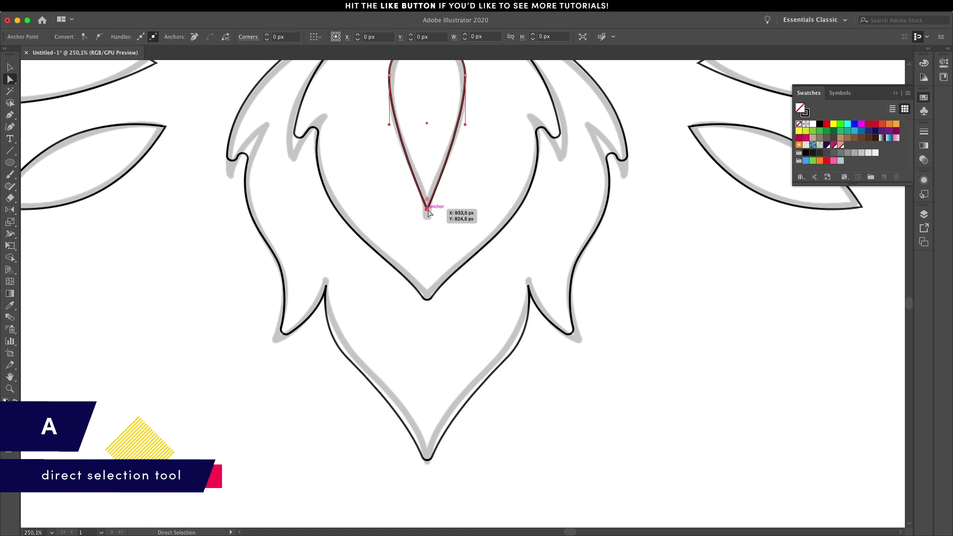
{"action": "left_click_drag", "start_coordinate": [428, 203], "coordinate": [429, 197]}
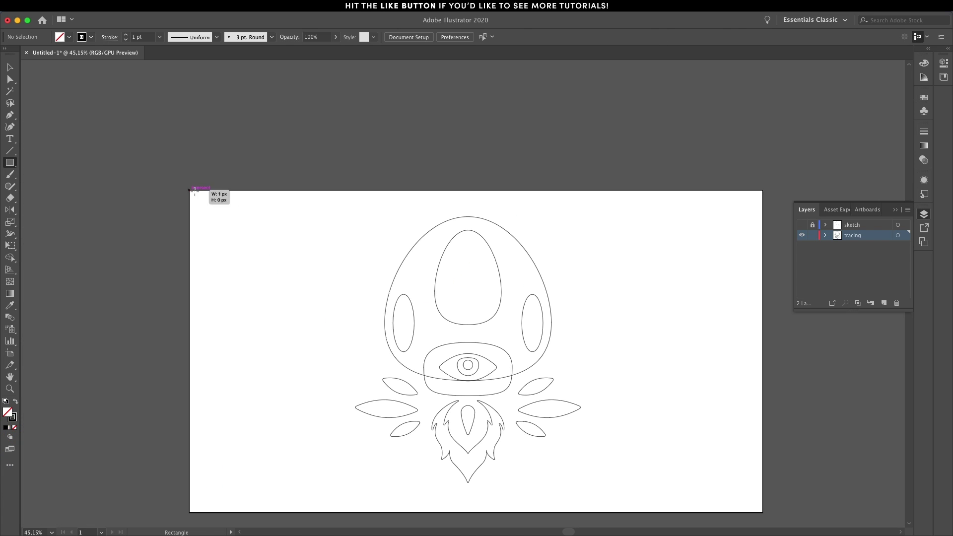
Draw a 1920 × 1080 px rectangle covering the artboard and send it to the back.
{"action": "left_click_drag", "start_coordinate": [194, 193], "coordinate": [762, 512]}
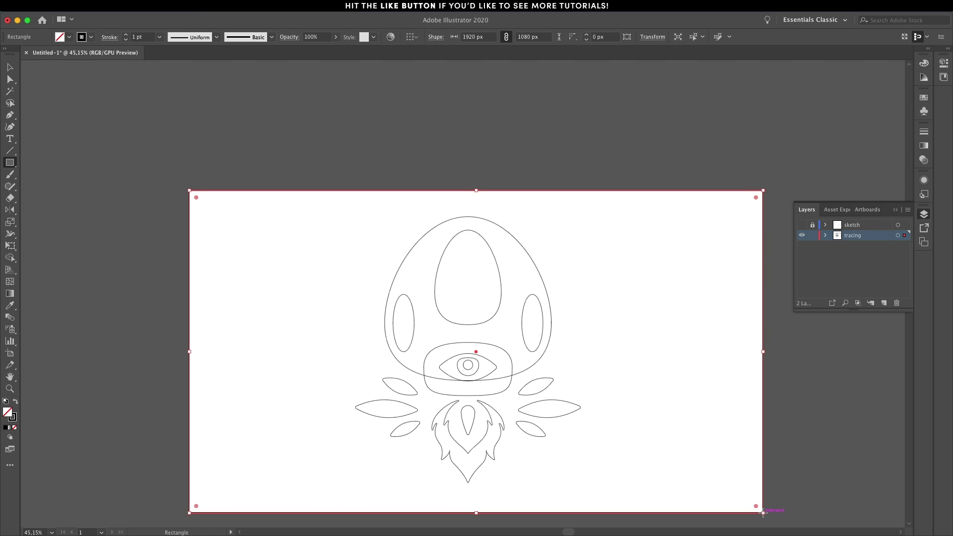
{"action": "key", "text": "v"}
{"action": "right_click", "coordinate": [701, 326]}
{"action": "mouse_move", "coordinate": [749, 491]}
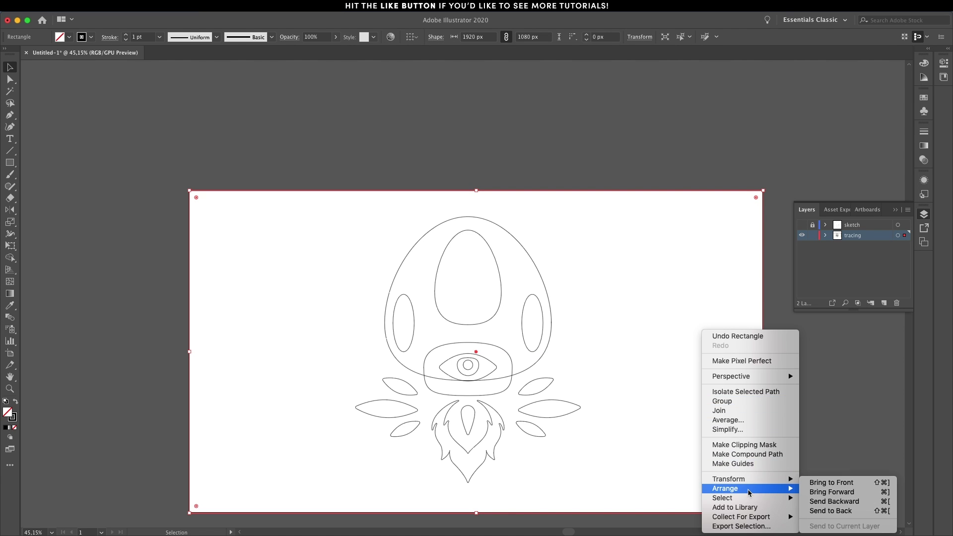
{"action": "left_click", "coordinate": [831, 511]}
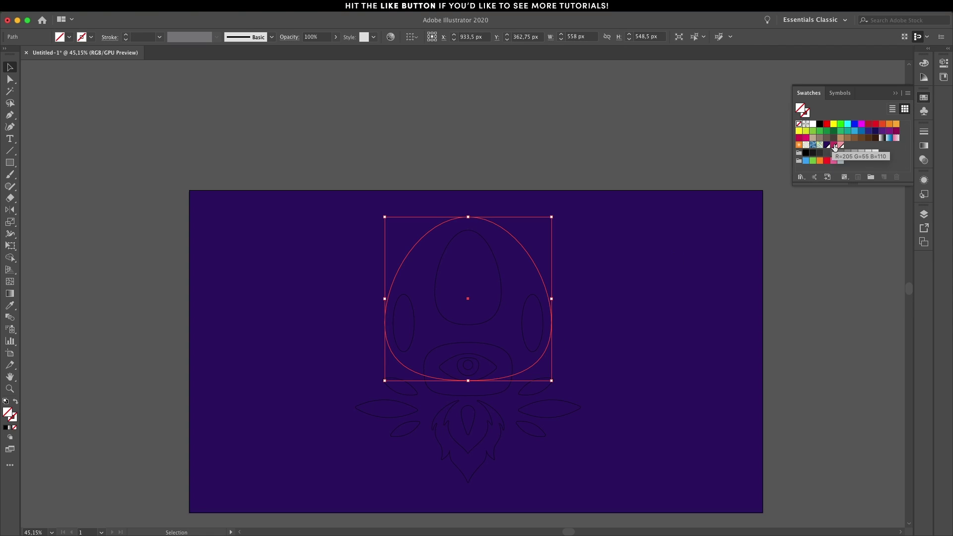
Fill the background rectangle with dark purple and the head shape with crimson, without a stroke.
{"action": "left_click", "coordinate": [833, 145]}
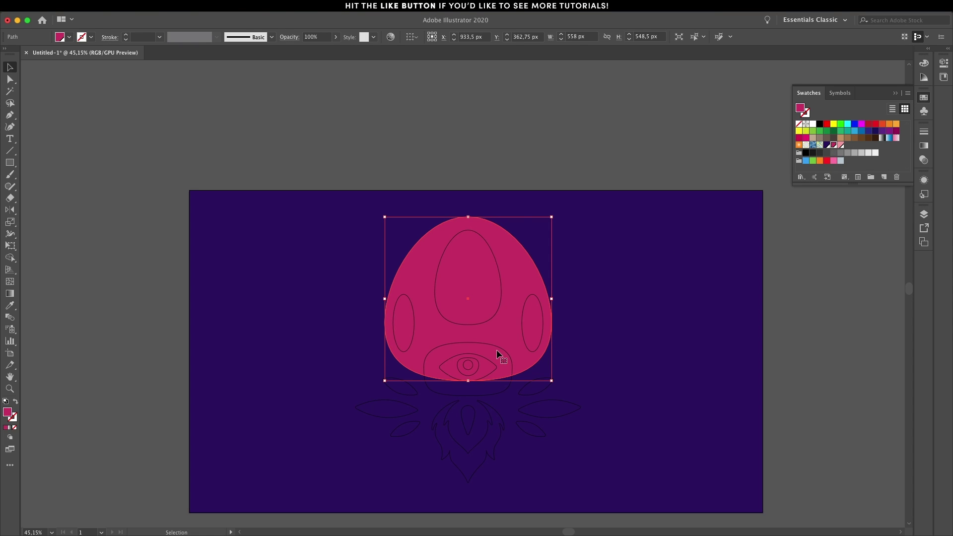
Fill the head's large central spot, both side ovals and the face shape with white.
{"action": "left_click", "coordinate": [493, 317]}
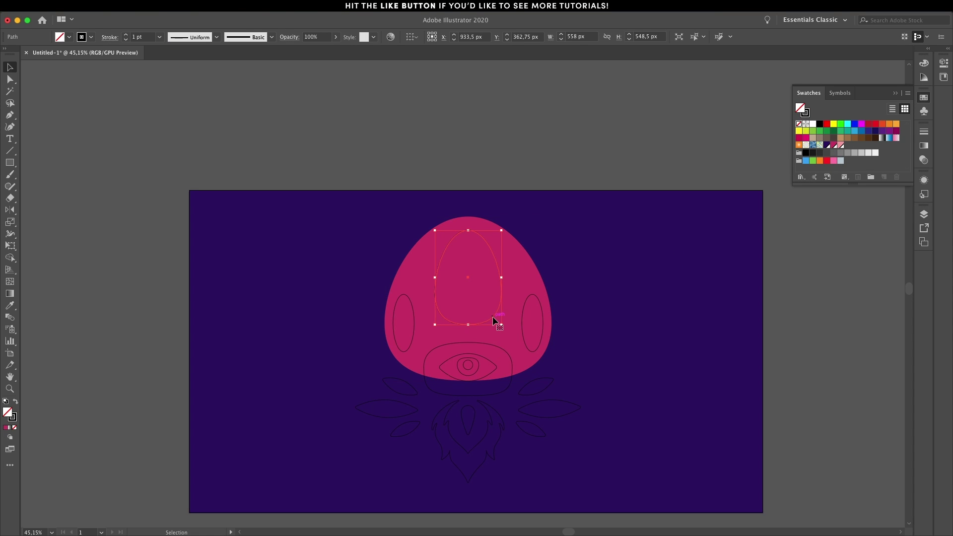
{"action": "left_click", "coordinate": [412, 335], "text": "shift"}
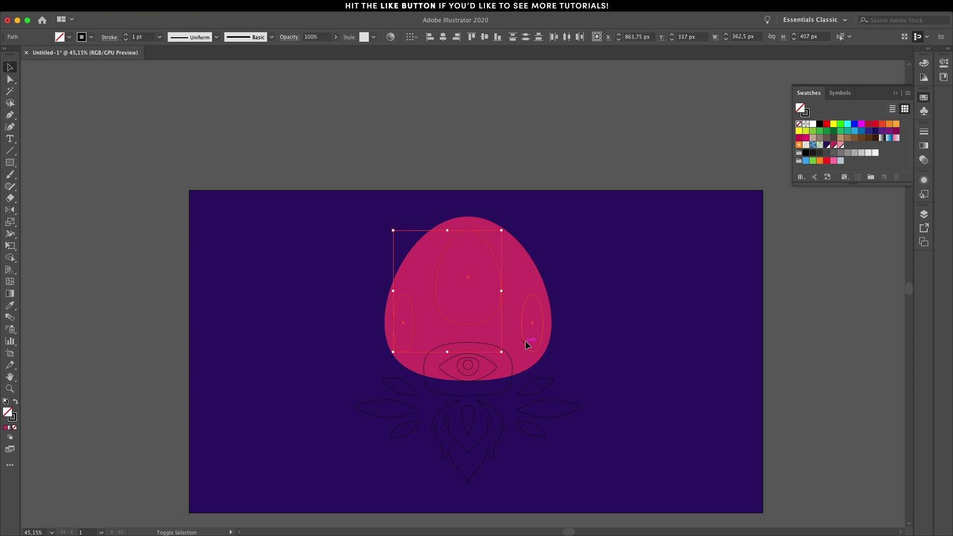
{"action": "left_click", "coordinate": [524, 340], "text": "shift"}
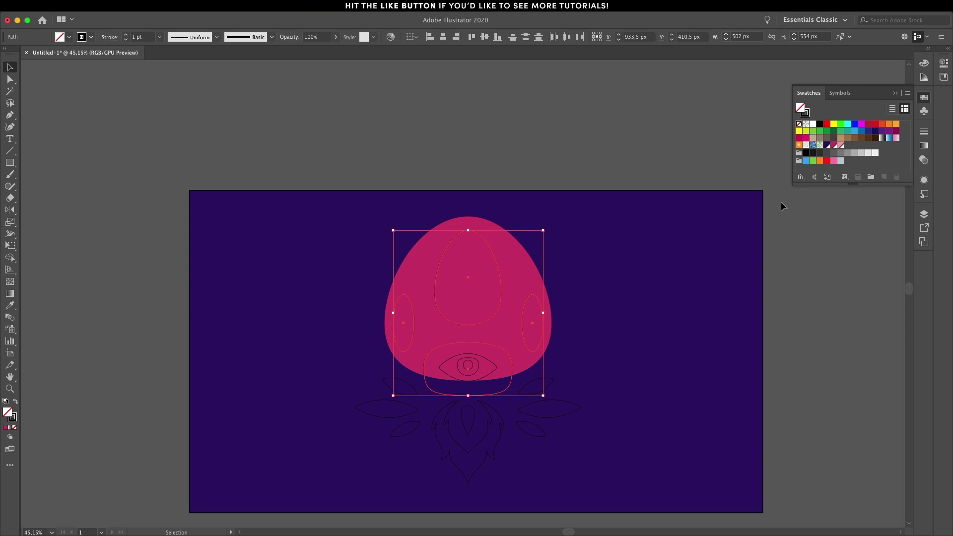
{"action": "left_click", "coordinate": [812, 124]}
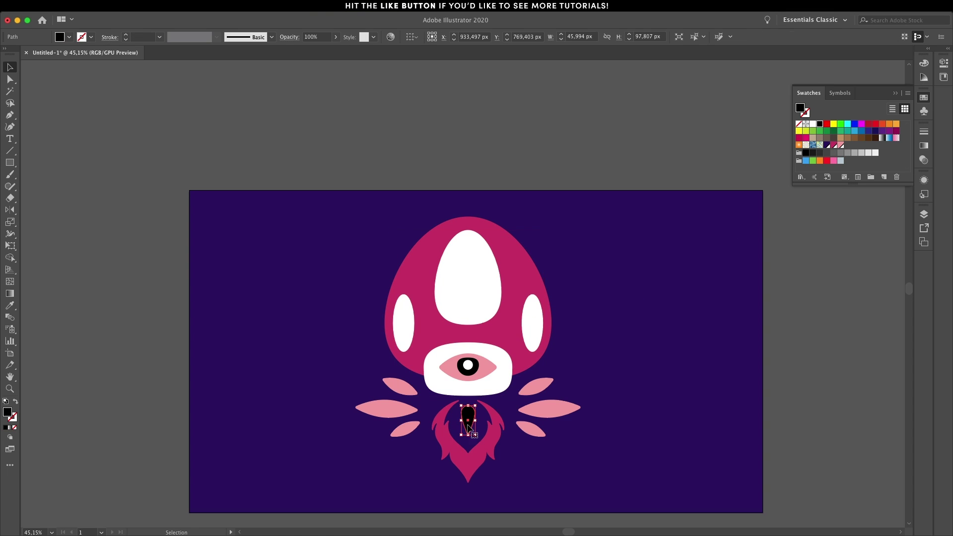
{"action": "key", "text": "i"}
{"action": "left_click", "coordinate": [461, 366]}
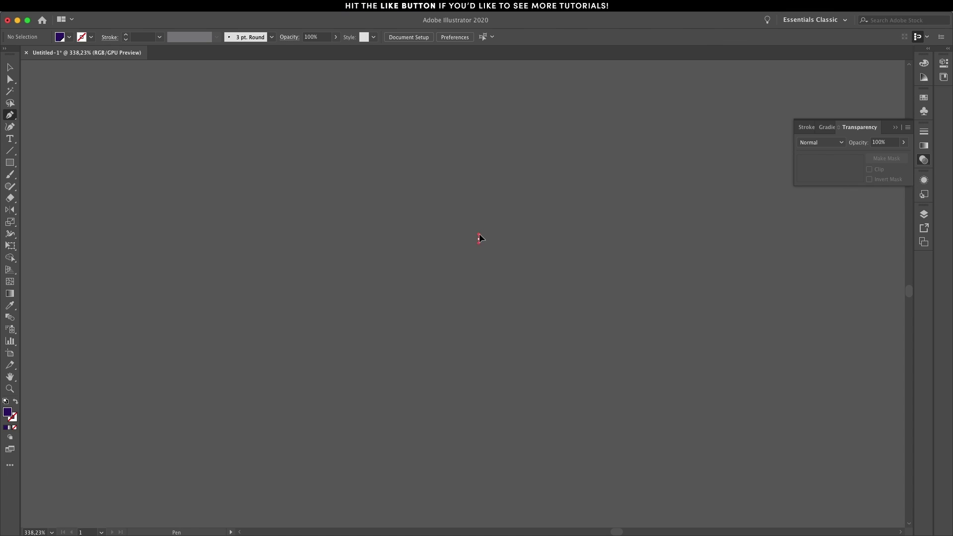
Draw several small irregular dark purple blobs beside the artboard with the Pen tool.
{"action": "left_click_drag", "start_coordinate": [478, 247], "coordinate": [480, 248]}
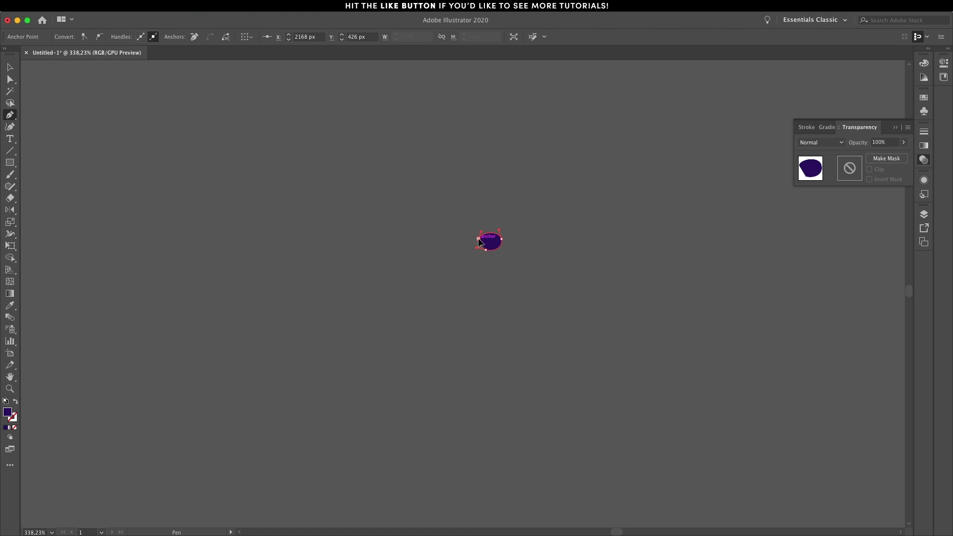
{"action": "left_click", "coordinate": [530, 276]}
{"action": "left_click_drag", "start_coordinate": [550, 274], "coordinate": [548, 290]}
{"action": "left_click_drag", "start_coordinate": [529, 277], "coordinate": [499, 296]}
{"action": "left_click", "coordinate": [510, 299]}
{"action": "left_click_drag", "start_coordinate": [503, 319], "coordinate": [510, 319]}
{"action": "left_click_drag", "start_coordinate": [498, 306], "coordinate": [500, 311]}
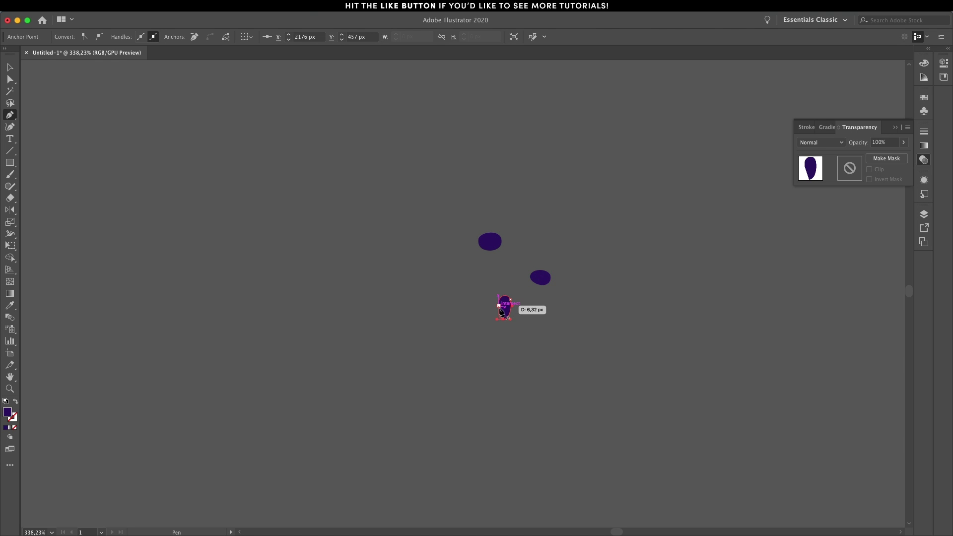
{"action": "left_click_drag", "start_coordinate": [455, 284], "coordinate": [452, 271]}
{"action": "mouse_move", "coordinate": [469, 278]}
{"action": "left_mouse_down"}
{"action": "mouse_move", "coordinate": [478, 281]}
{"action": "mouse_move", "coordinate": [454, 286]}
{"action": "left_mouse_up"}
{"action": "key", "text": "v"}
{"action": "left_click", "coordinate": [579, 317]}
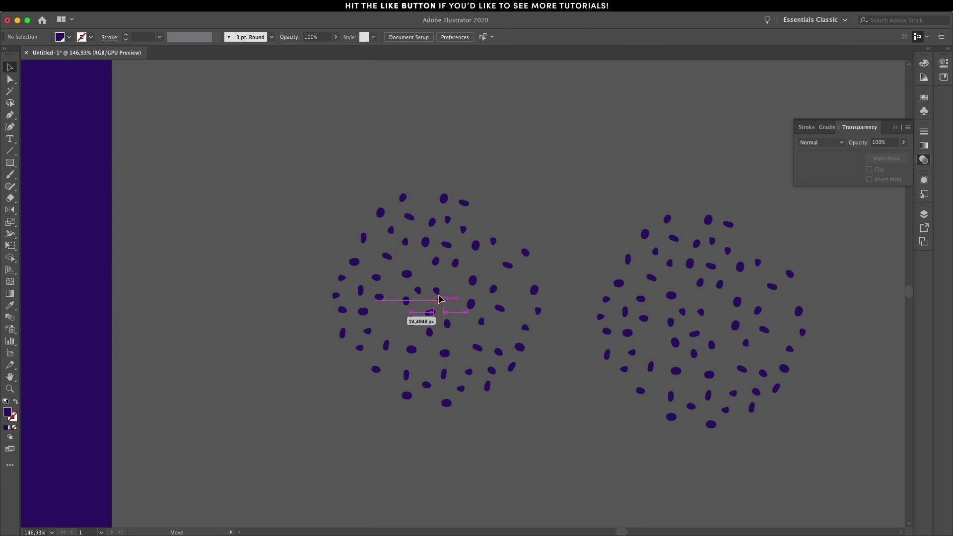
Duplicate the blobs and spread them into a round cluster that is denser at its centre.
{"action": "left_click_drag", "start_coordinate": [439, 297], "coordinate": [444, 279]}
{"action": "left_click_drag", "start_coordinate": [336, 296], "coordinate": [558, 296]}
{"action": "left_click", "coordinate": [487, 198]}
{"action": "left_click_drag", "start_coordinate": [273, 245], "coordinate": [511, 445]}
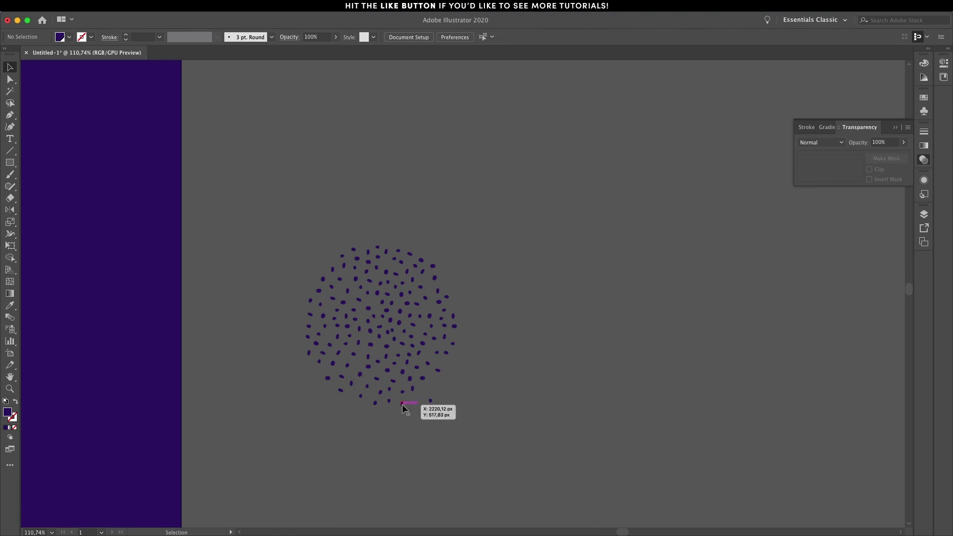
{"action": "left_click_drag", "start_coordinate": [402, 403], "coordinate": [403, 411]}
{"action": "left_click_drag", "start_coordinate": [310, 314], "coordinate": [300, 312]}
{"action": "left_click_drag", "start_coordinate": [376, 267], "coordinate": [376, 228]}
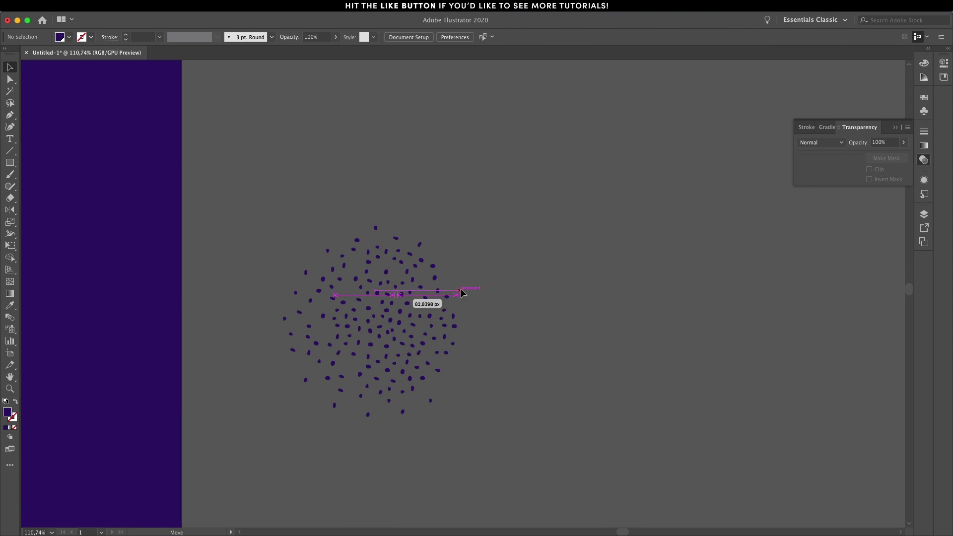
{"action": "left_click_drag", "start_coordinate": [409, 379], "coordinate": [415, 399]}
{"action": "left_click", "coordinate": [440, 442]}
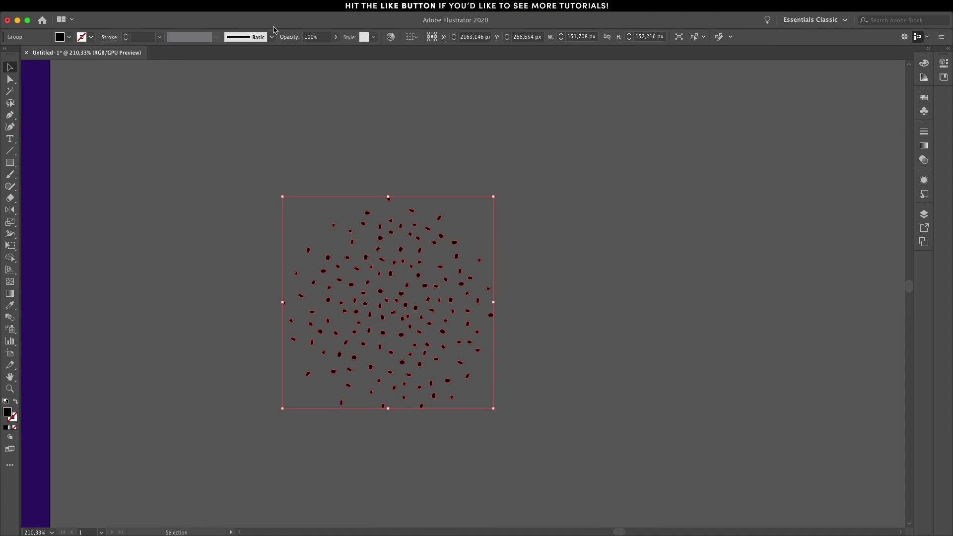
Start a new scatter brush from the black dot cluster.
{"action": "left_click", "coordinate": [271, 5]}
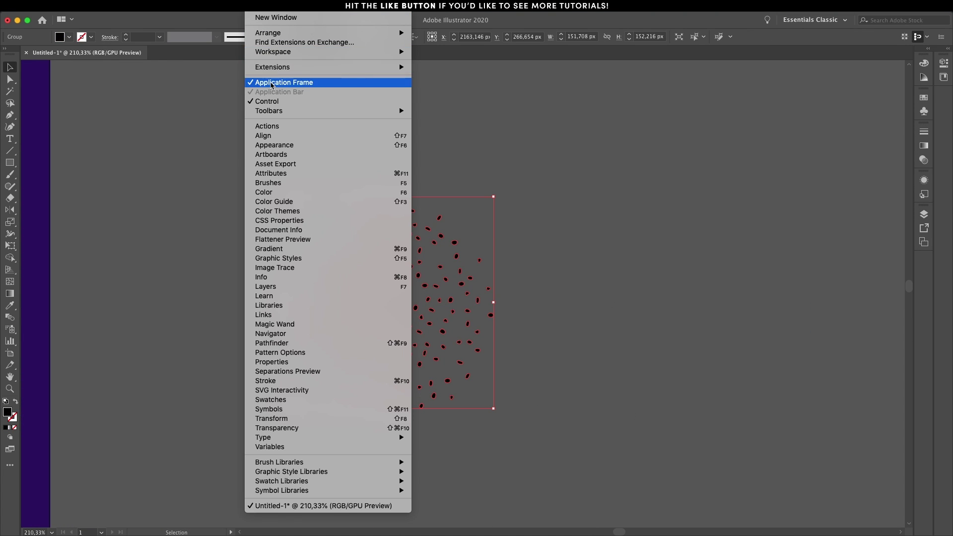
{"action": "left_click", "coordinate": [286, 183]}
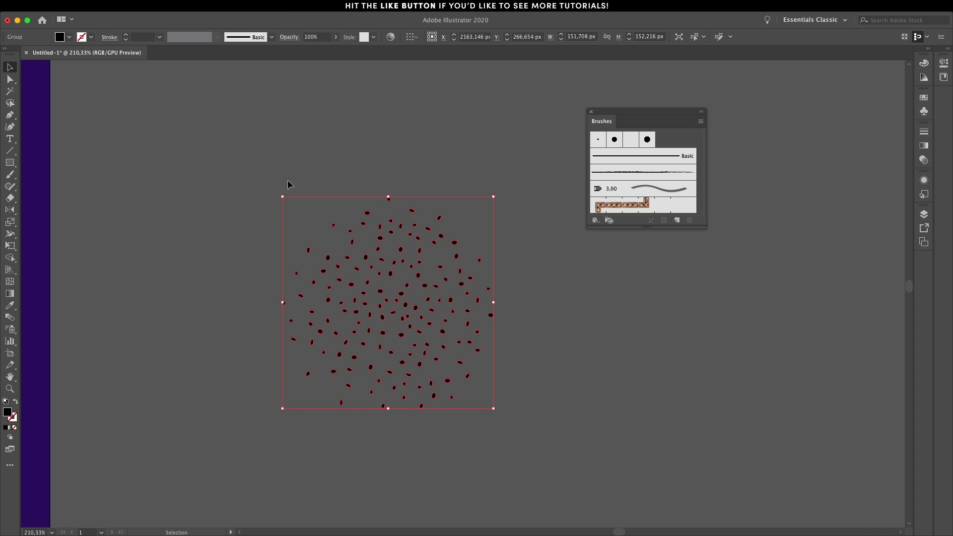
{"action": "left_click", "coordinate": [681, 221]}
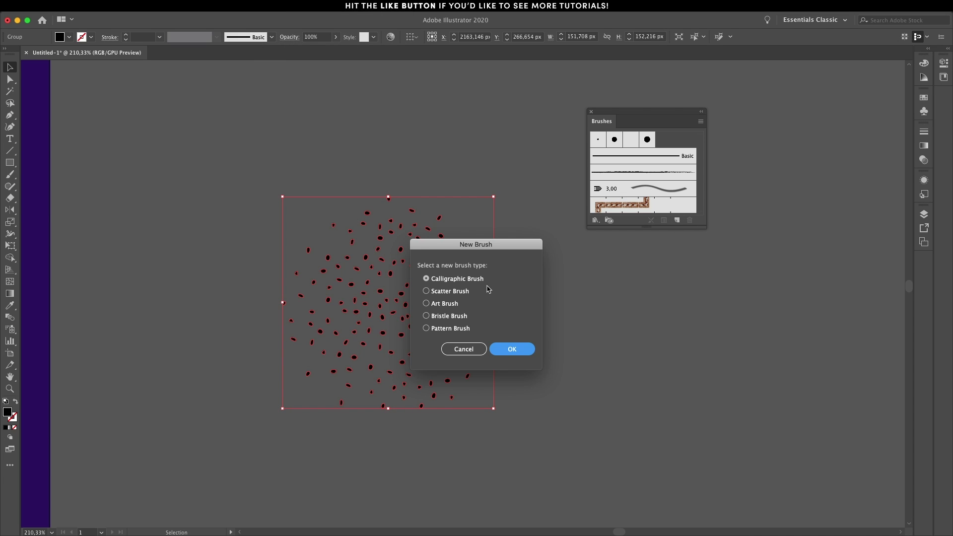
{"action": "left_click", "coordinate": [464, 291]}
{"action": "left_click", "coordinate": [514, 357]}
Set the brush's spacing to random from 15% to 20% and its rotation to random from -180° to 180°.
{"action": "left_click", "coordinate": [396, 219]}
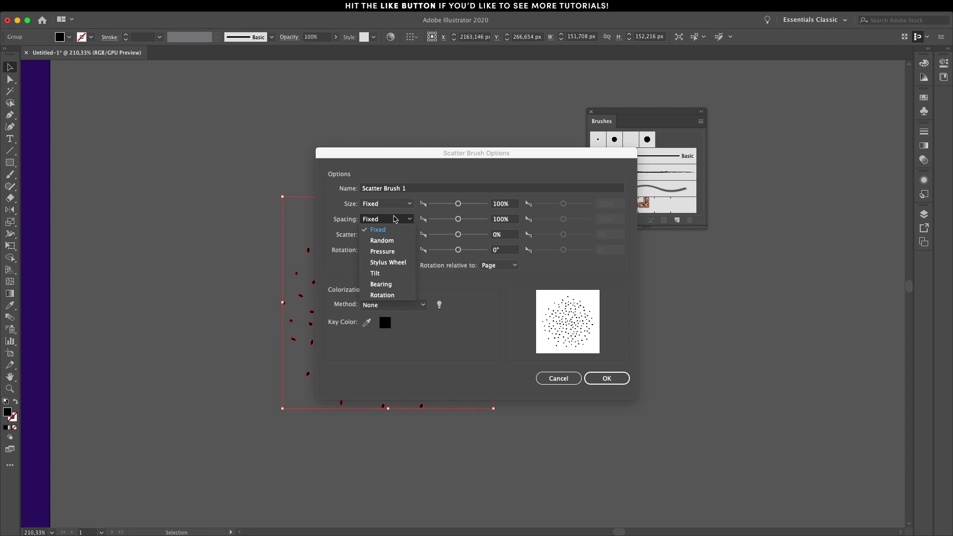
{"action": "left_click", "coordinate": [394, 242]}
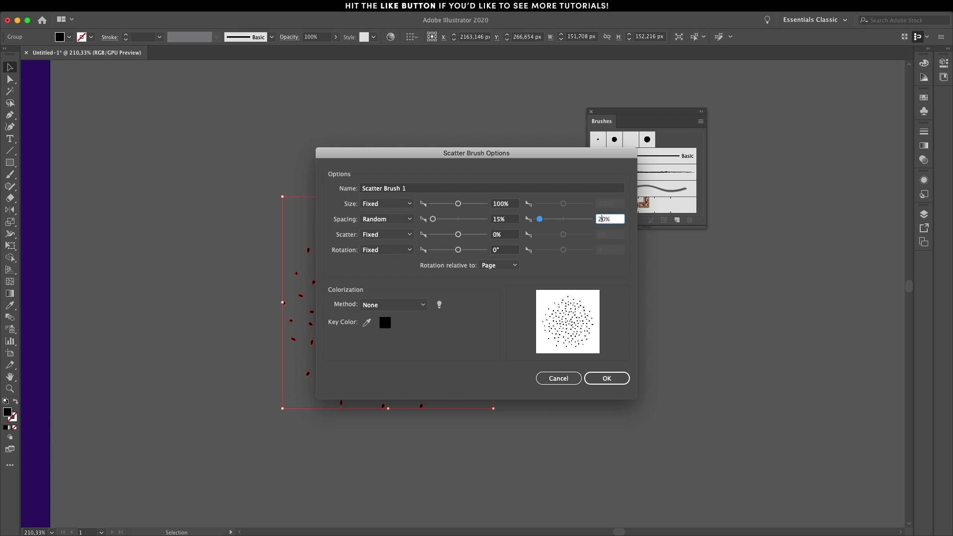
{"action": "left_click", "coordinate": [397, 249]}
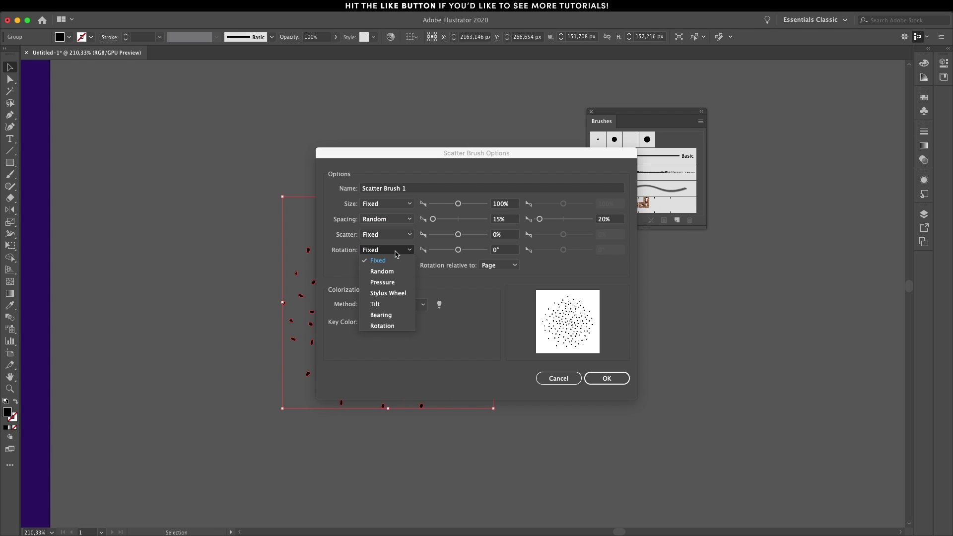
{"action": "left_click", "coordinate": [382, 271]}
{"action": "left_click_drag", "start_coordinate": [457, 250], "coordinate": [410, 251]}
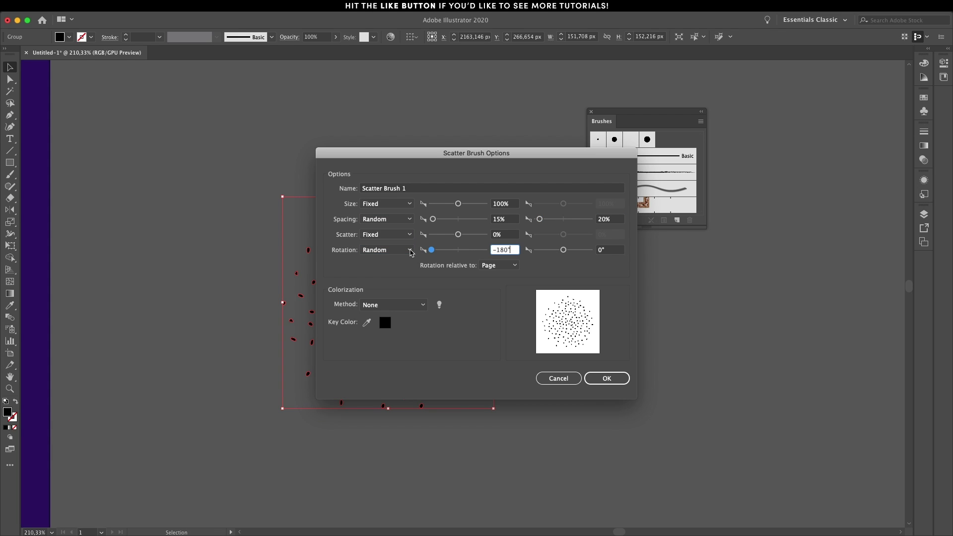
{"action": "left_click_drag", "start_coordinate": [564, 254], "coordinate": [620, 256]}
Set the brush's colorization method to Tints and create the brush.
{"action": "left_click", "coordinate": [428, 303]}
{"action": "left_click", "coordinate": [403, 327]}
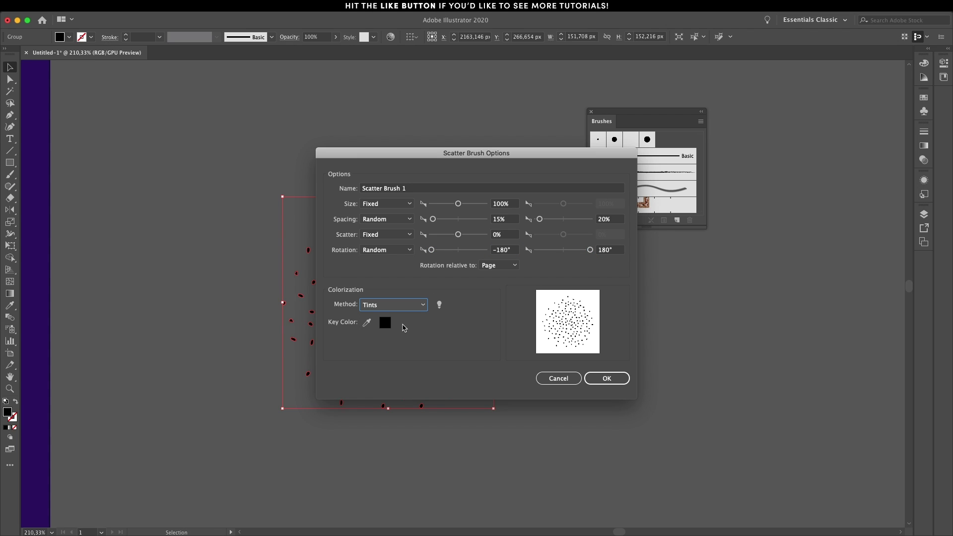
{"action": "left_click", "coordinate": [608, 380]}
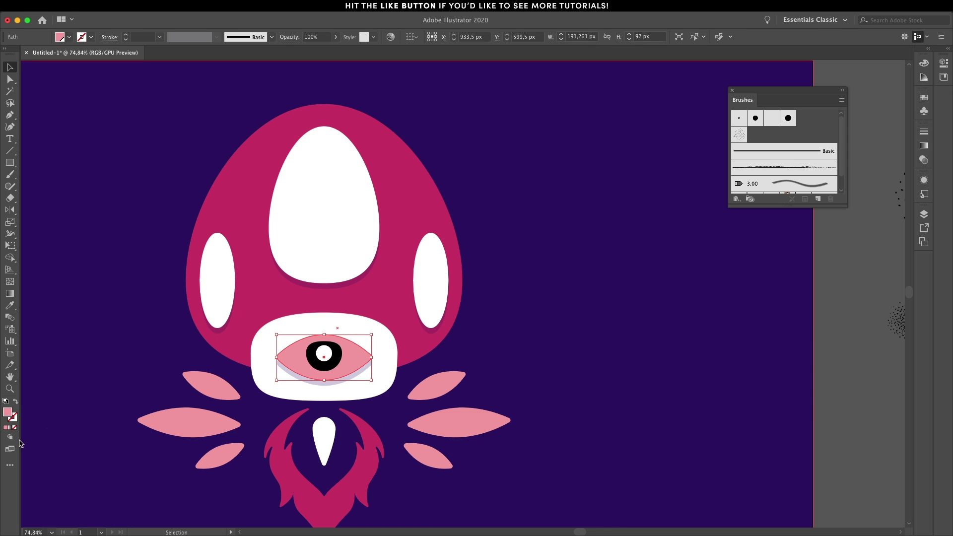
Switch to drawing inside the pink eye shape and draw an arc over the top of the eye with the Pen tool.
{"action": "left_click", "coordinate": [10, 437]}
{"action": "left_click", "coordinate": [45, 467]}
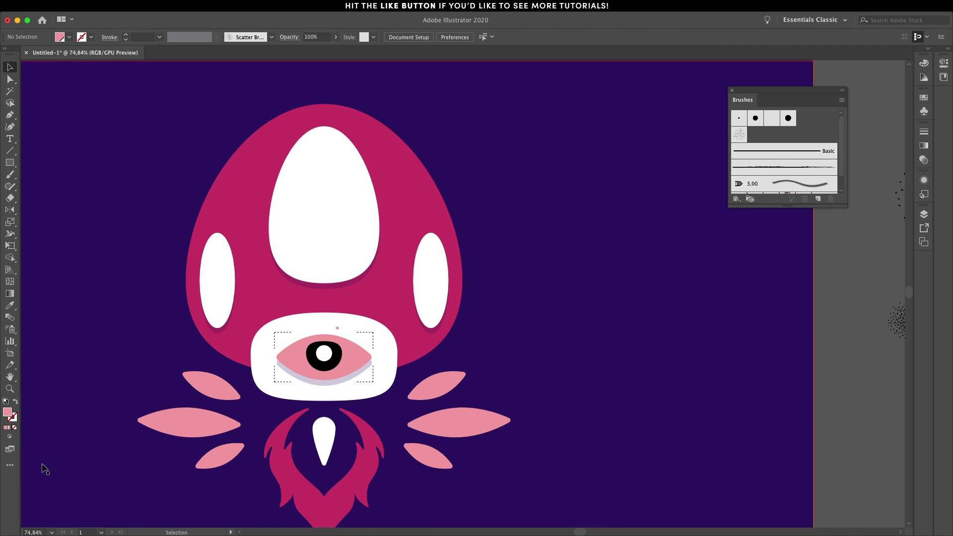
{"action": "key", "text": "p"}
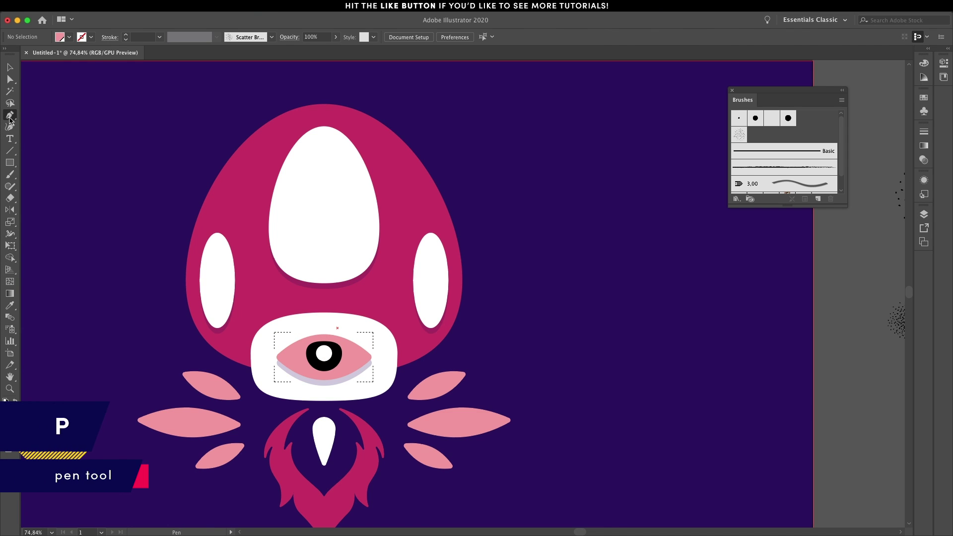
{"action": "left_click", "coordinate": [256, 363]}
{"action": "left_click_drag", "start_coordinate": [323, 325], "coordinate": [370, 325]}
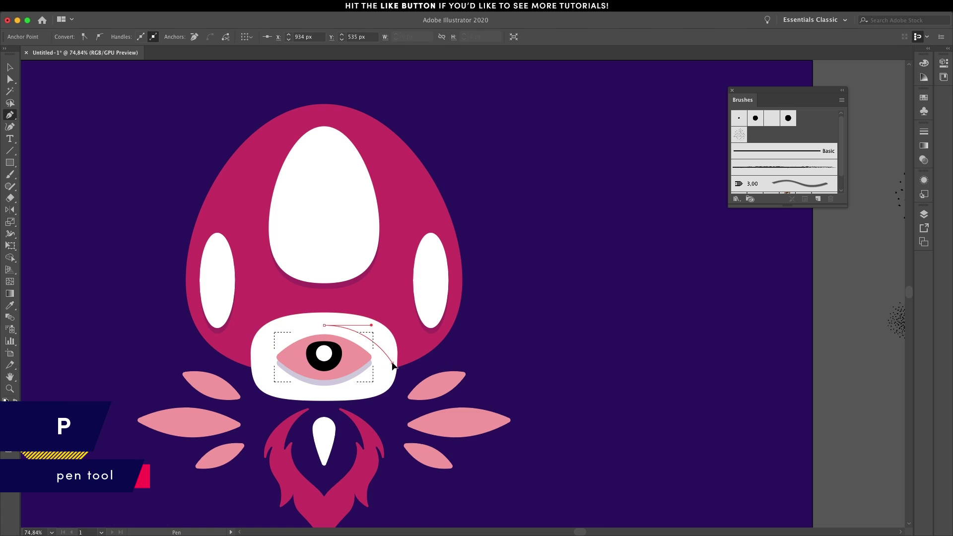
{"action": "left_click", "coordinate": [391, 363]}
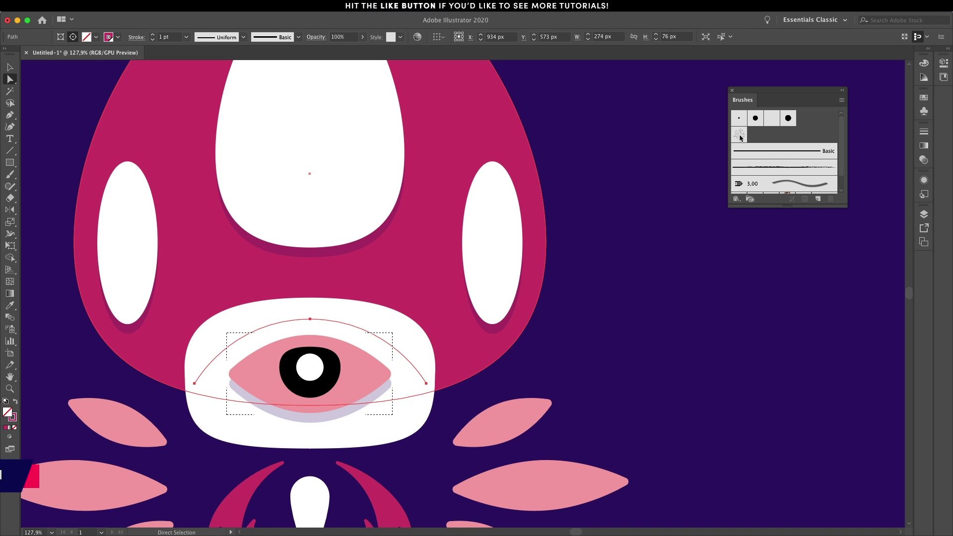
Apply the dotted scatter brush to the arc over the eye and reduce its stroke weight.
{"action": "left_click", "coordinate": [739, 134]}
{"action": "key", "text": "v"}
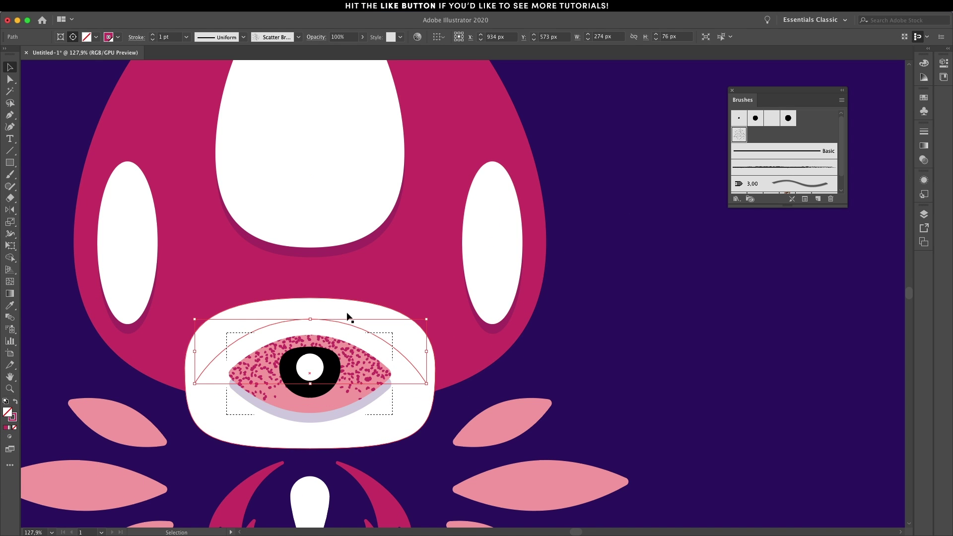
{"action": "left_click", "coordinate": [153, 39]}
{"action": "left_click", "coordinate": [153, 40]}
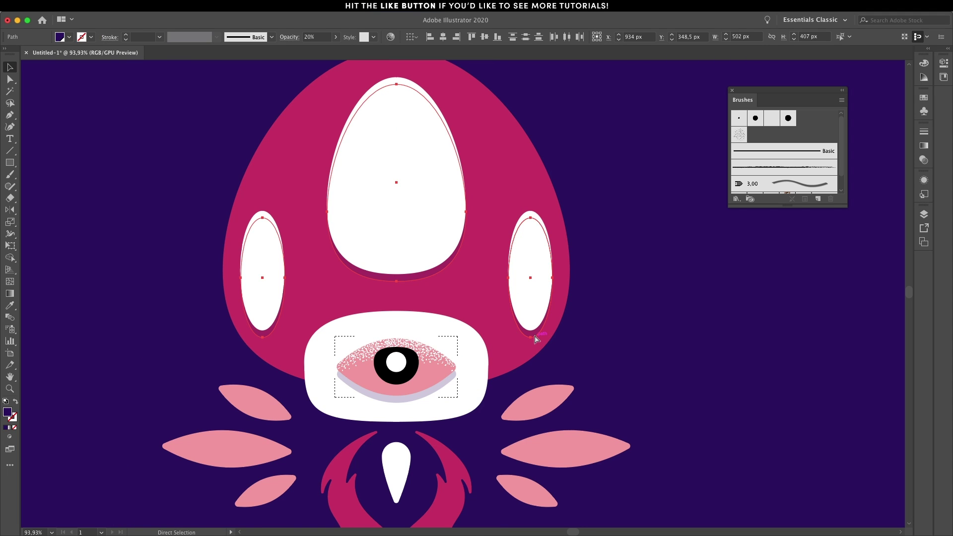
Paste copies of the three spot shadows in front and apply the dotted scatter brush to them with a 0.75 pt stroke.
{"action": "left_click", "coordinate": [535, 336], "text": "shift"}
{"action": "key", "text": "super+c"}
{"action": "key", "text": "super+f"}
{"action": "left_click", "coordinate": [739, 134]}
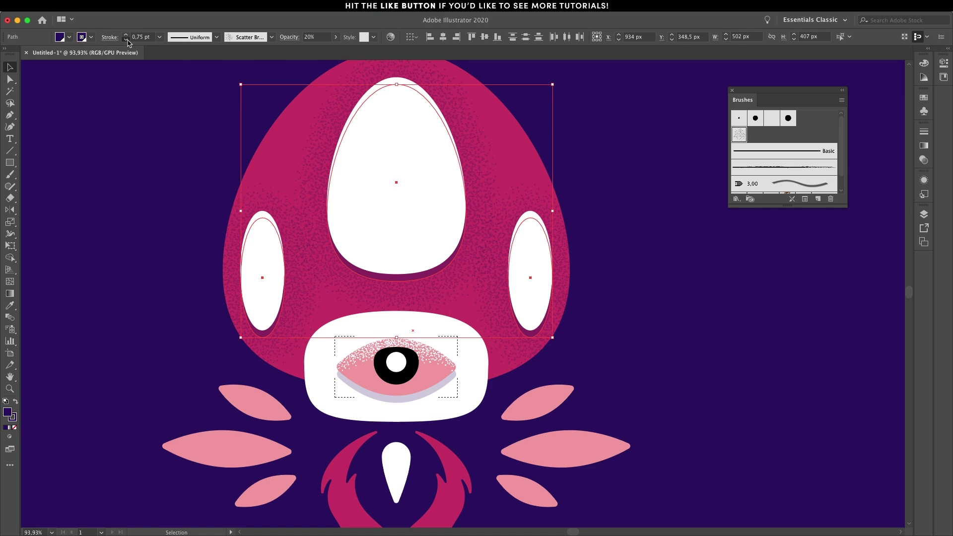
{"action": "left_click", "coordinate": [924, 161]}
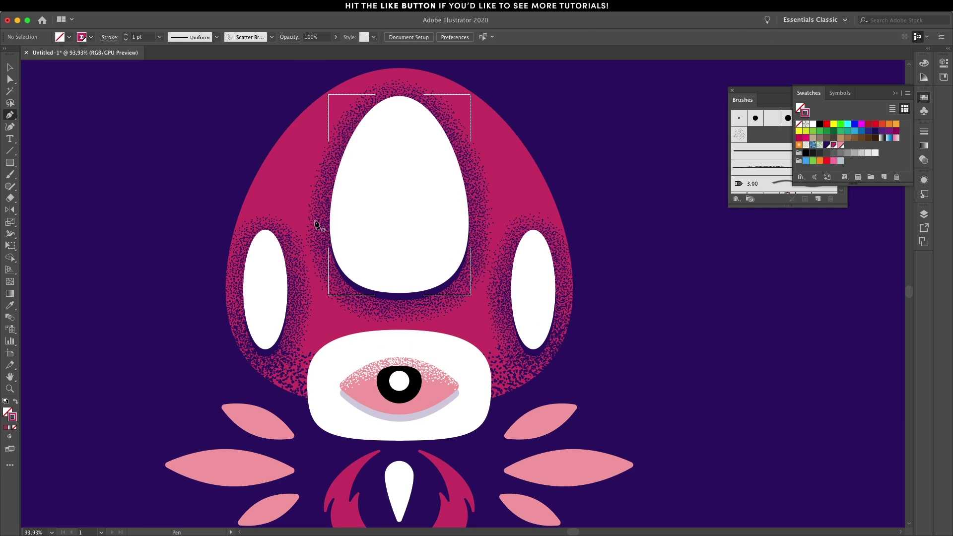
Draw a curve along the lower edge inside the large white spot and apply the dotted scatter brush to it.
{"action": "left_click", "coordinate": [314, 219]}
{"action": "left_click_drag", "start_coordinate": [396, 293], "coordinate": [479, 293]}
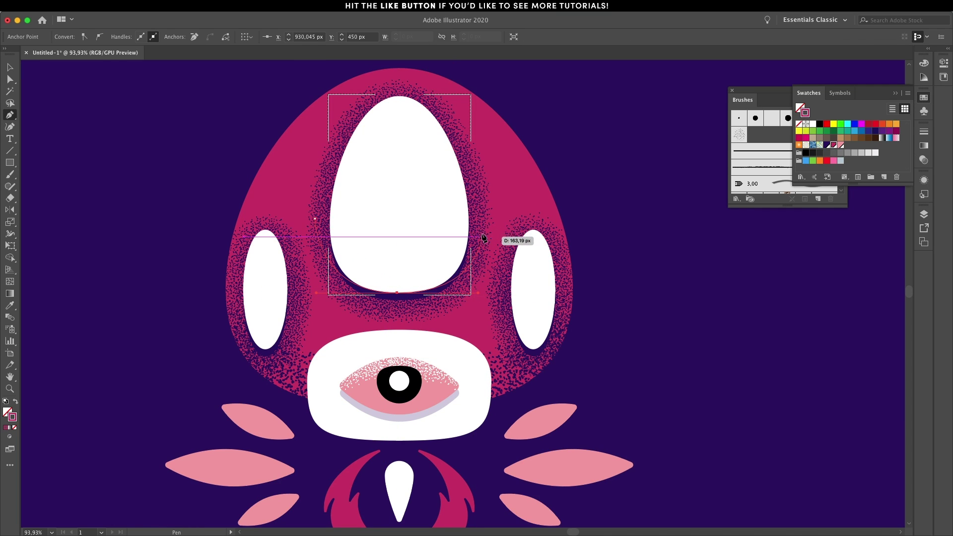
{"action": "left_click_drag", "start_coordinate": [480, 229], "coordinate": [735, 147]}
{"action": "key", "text": "v"}
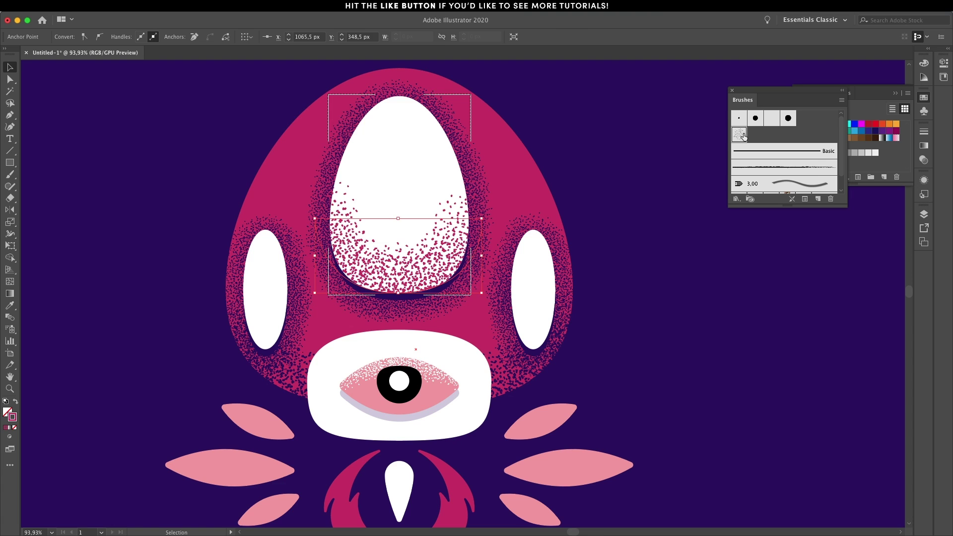
Set the large spot's dotted shading stroke to 0.5 pt and add matching shading to the side oval.
{"action": "double_click", "coordinate": [476, 249]}
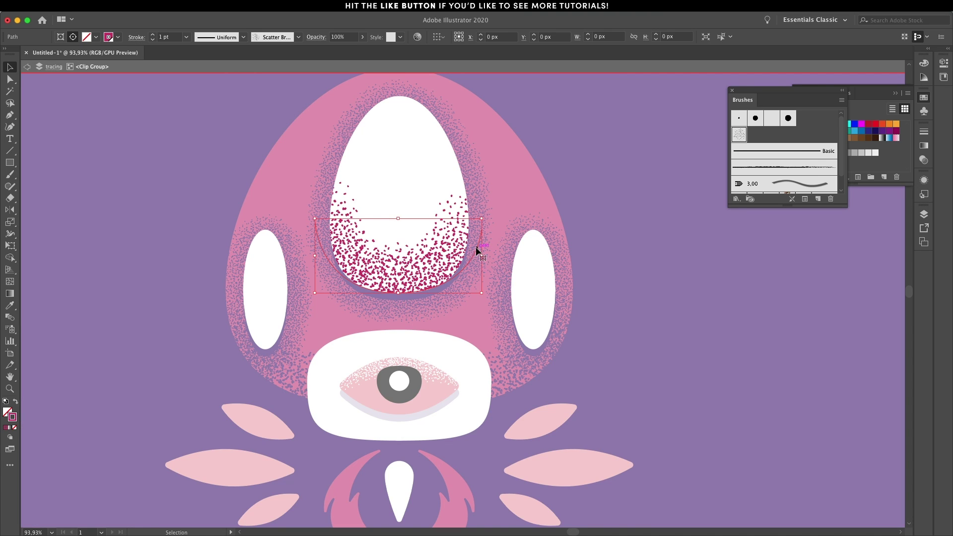
{"action": "left_click", "coordinate": [152, 40]}
{"action": "left_click", "coordinate": [152, 40]}
{"action": "double_click", "coordinate": [629, 143]}
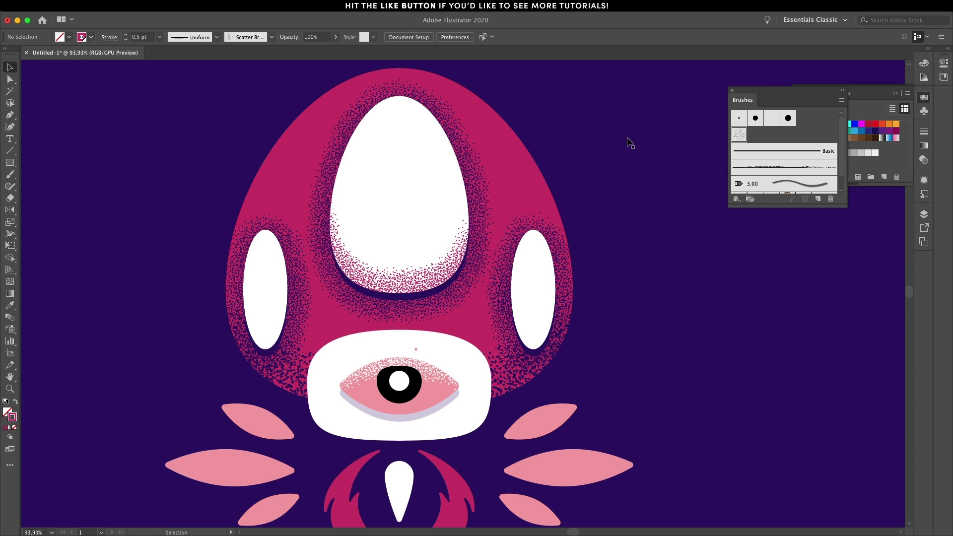
{"action": "left_click_drag", "start_coordinate": [502, 273], "coordinate": [557, 395]}
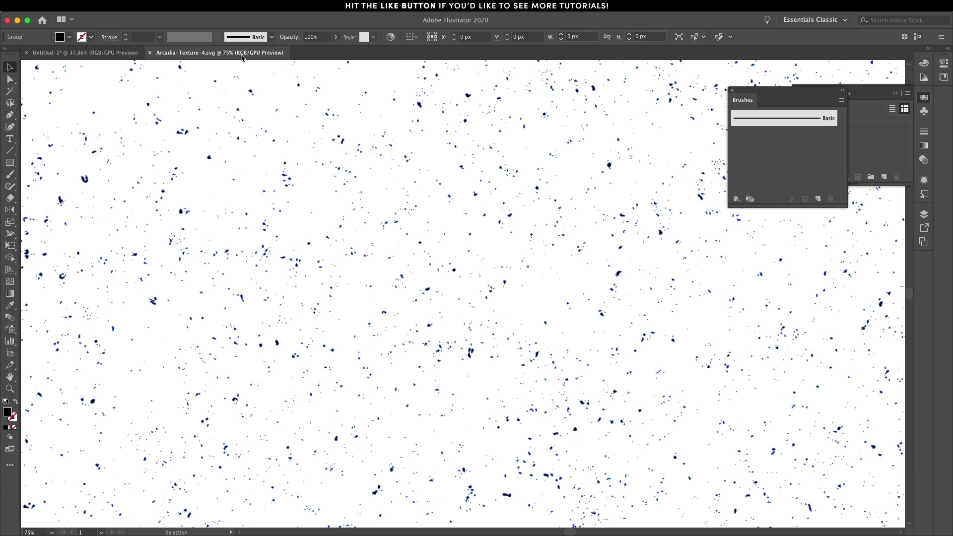
Copy the entire texture from Arcadia-Texture-4.svg and paste it in front of the artwork in Untitled-1.
{"action": "key", "text": "ctrl+a"}
{"action": "key", "text": "ctrl+c"}
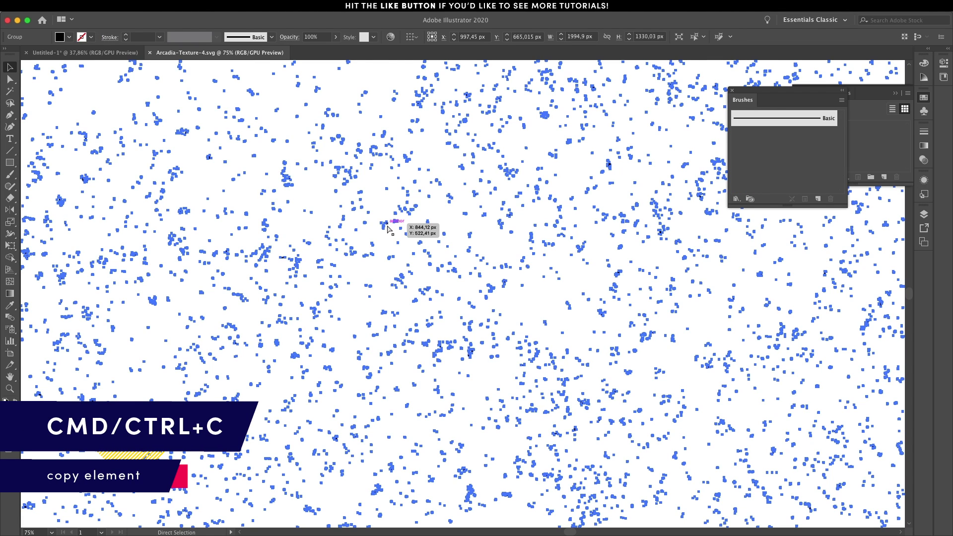
{"action": "left_click", "coordinate": [387, 229]}
{"action": "left_click", "coordinate": [84, 52]}
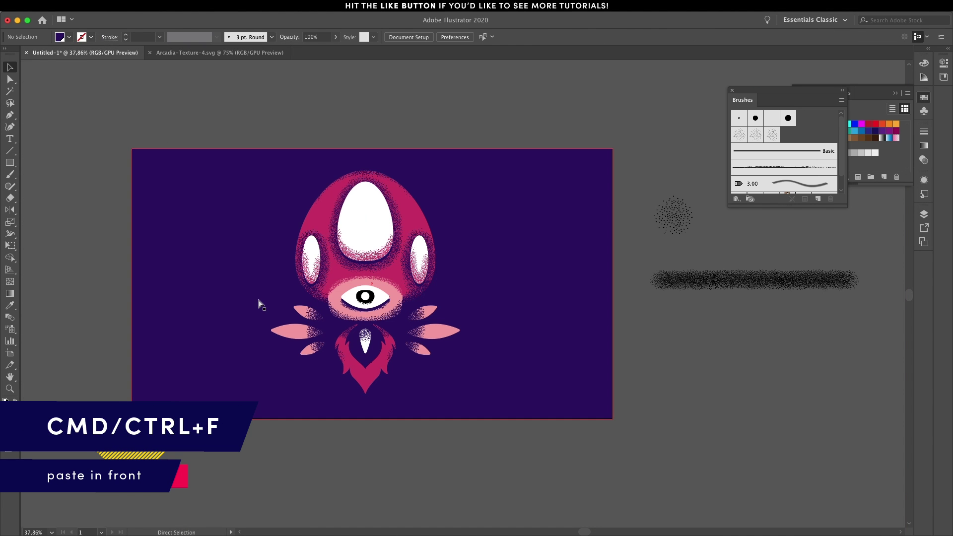
{"action": "key", "text": "ctrl+f"}
Scale the pasted texture to cover the whole artboard and recolour it with the background's dark purple.
{"action": "left_click_drag", "start_coordinate": [712, 461], "coordinate": [614, 419]}
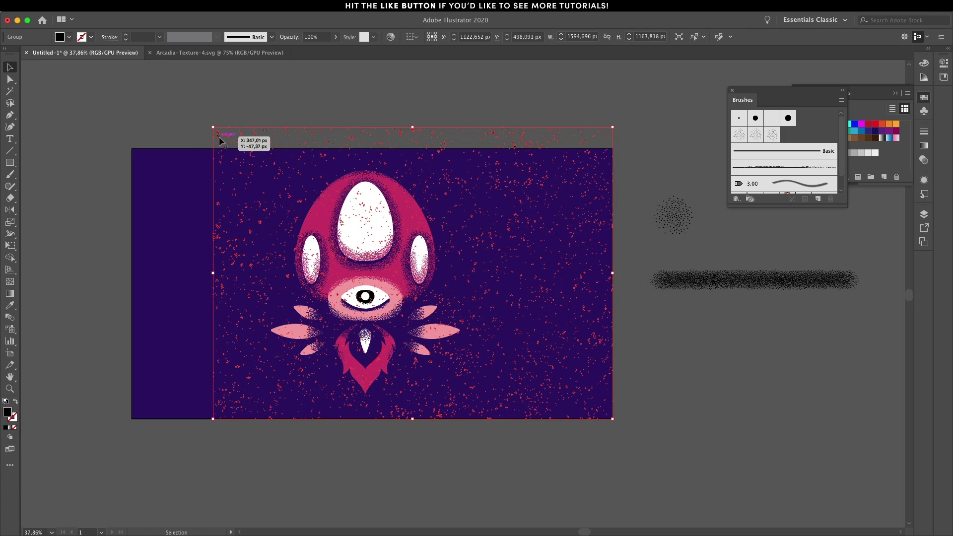
{"action": "left_click_drag", "start_coordinate": [212, 126], "coordinate": [132, 148]}
{"action": "key", "text": "i"}
{"action": "left_click", "coordinate": [193, 197]}
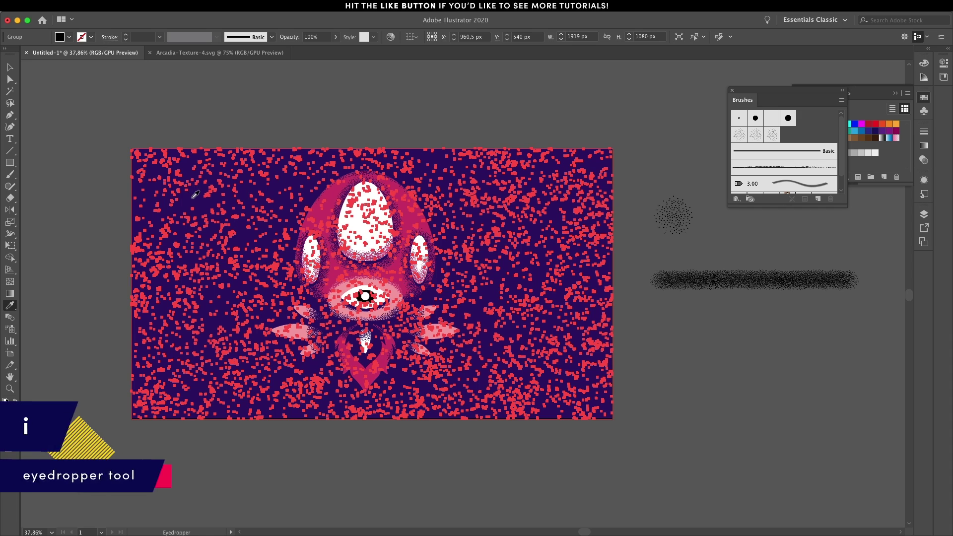
{"action": "left_click", "coordinate": [193, 198]}
{"action": "key", "text": "v"}
{"action": "left_click", "coordinate": [250, 424]}
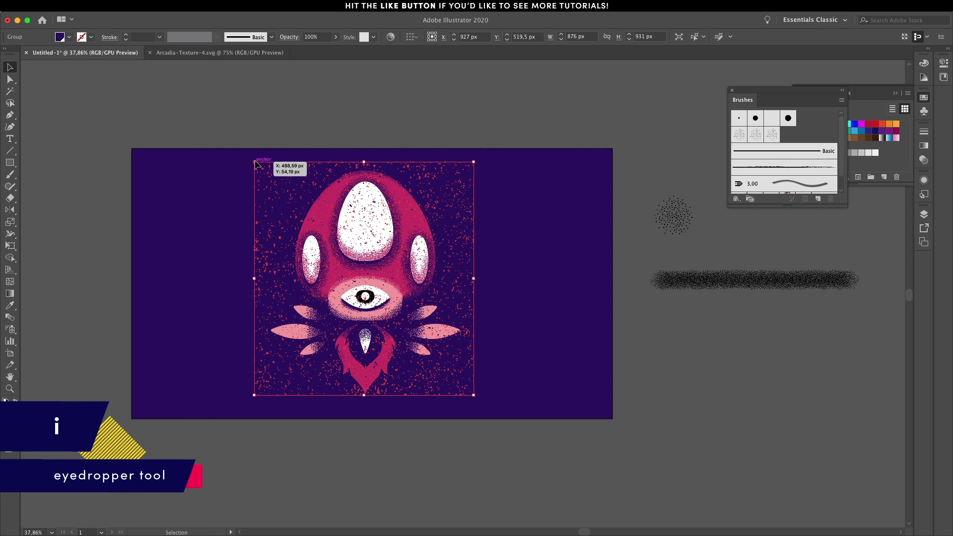
Recolour the smaller texture over the character white by sampling a colour from the artwork.
{"action": "key", "text": "i"}
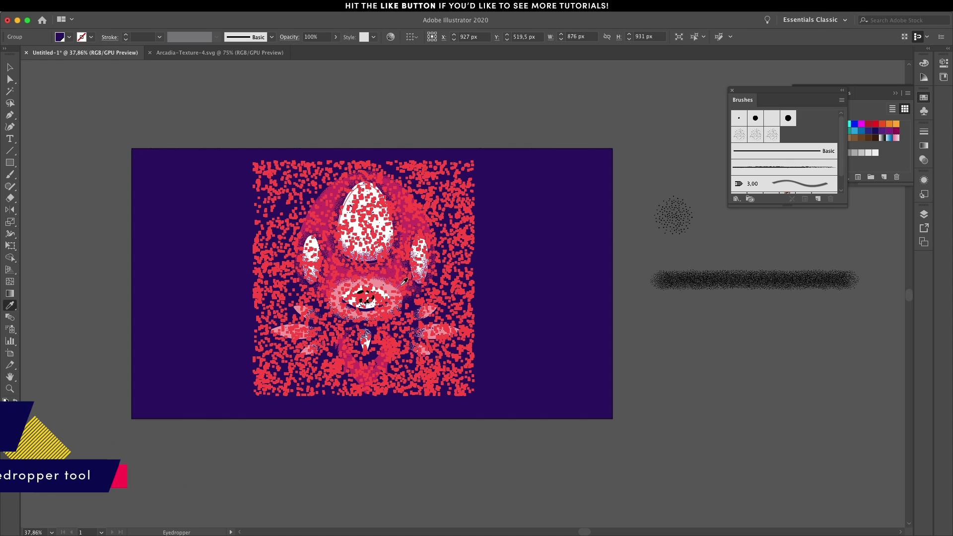
{"action": "left_click", "coordinate": [380, 290]}
{"action": "key", "text": "ctrl+z"}
{"action": "key", "text": "v"}
{"action": "left_click", "coordinate": [582, 432]}
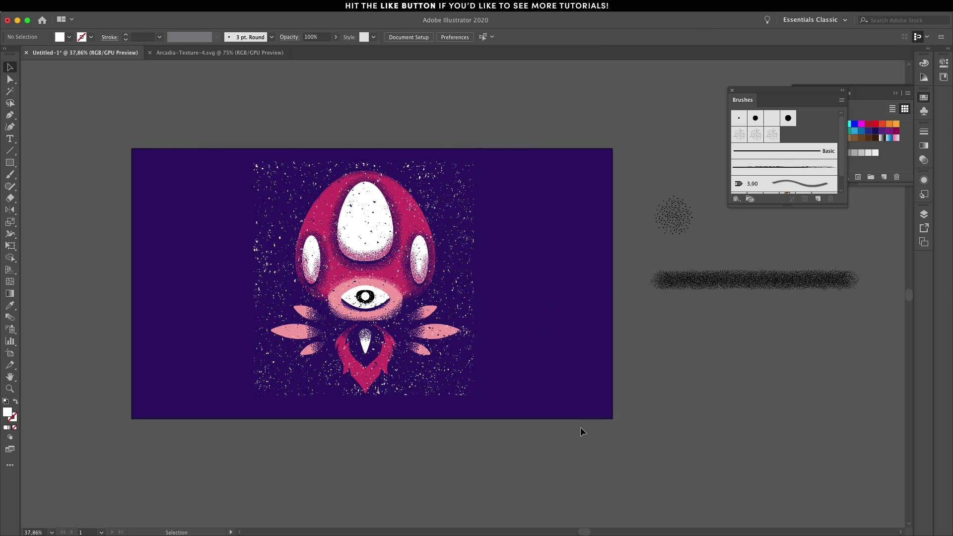
Isolate the white texture group and delete the specks that lie outside the character's silhouette.
{"action": "double_click", "coordinate": [429, 343]}
{"action": "left_click", "coordinate": [427, 340]}
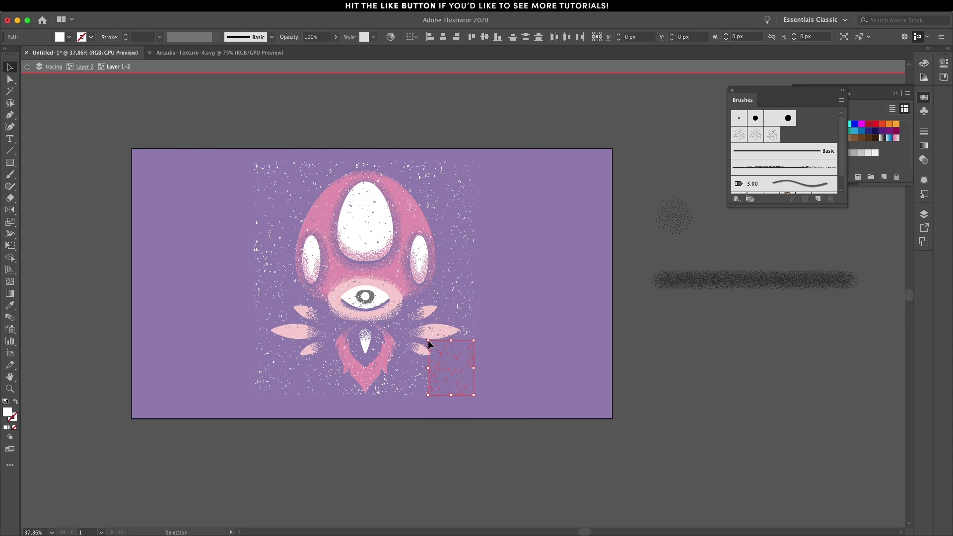
{"action": "key", "text": "Delete"}
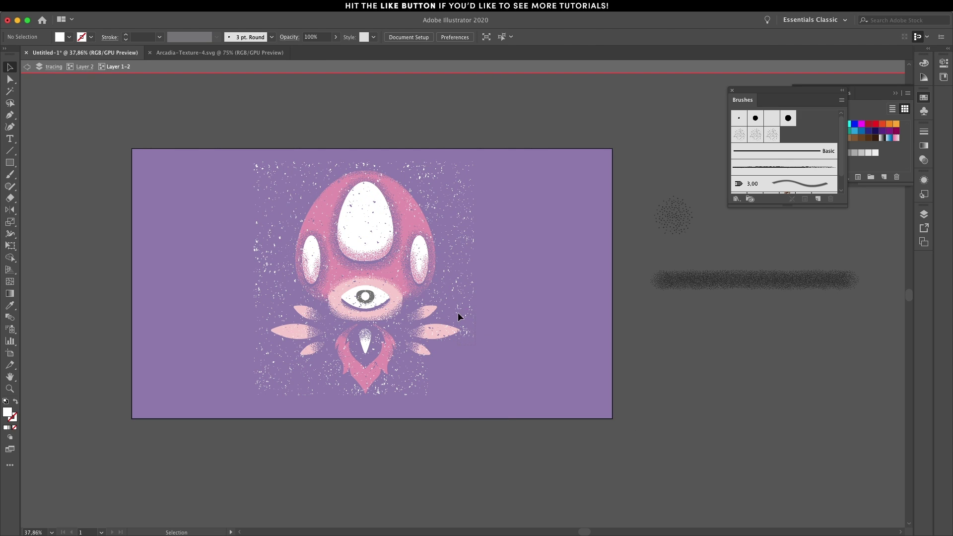
{"action": "key", "text": "Delete"}
{"action": "left_click_drag", "start_coordinate": [379, 404], "coordinate": [431, 382]}
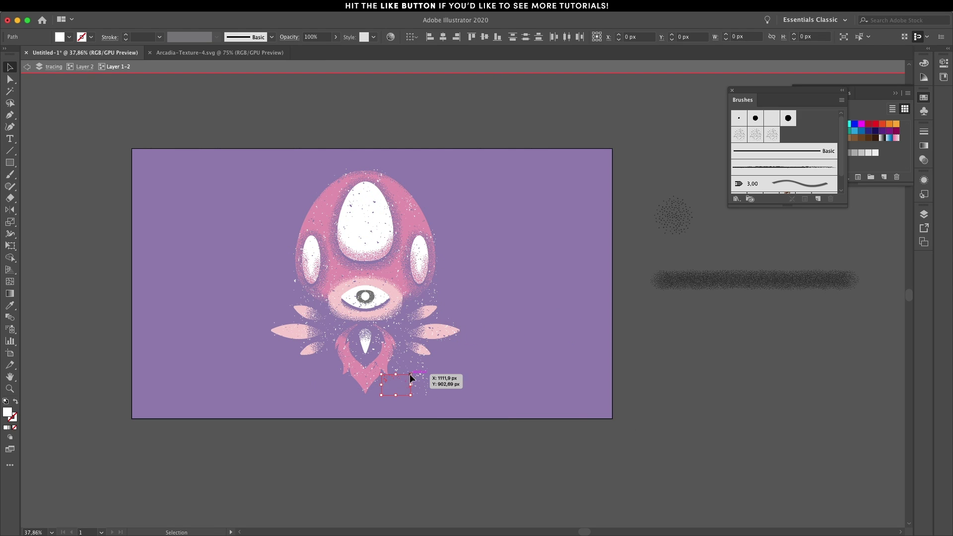
{"action": "key", "text": "Delete"}
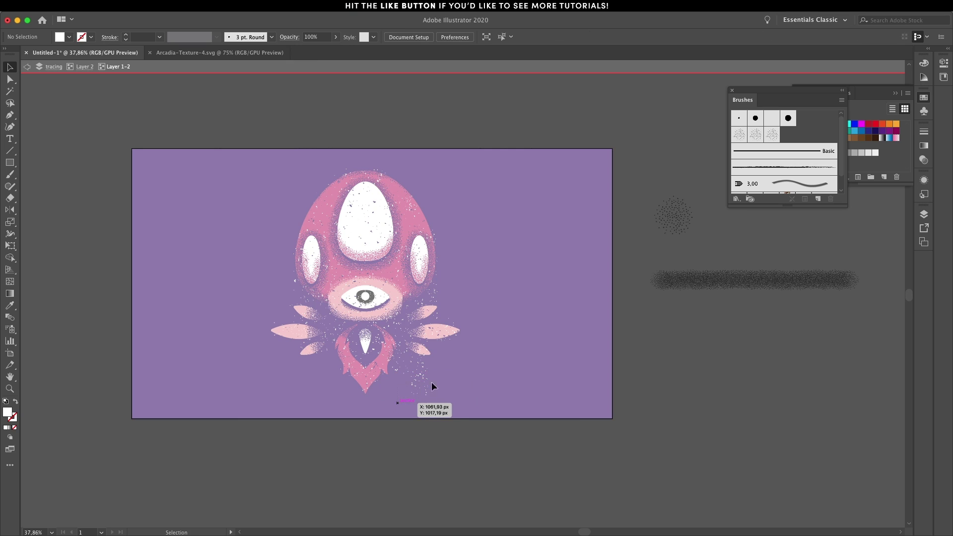
{"action": "left_click", "coordinate": [415, 402]}
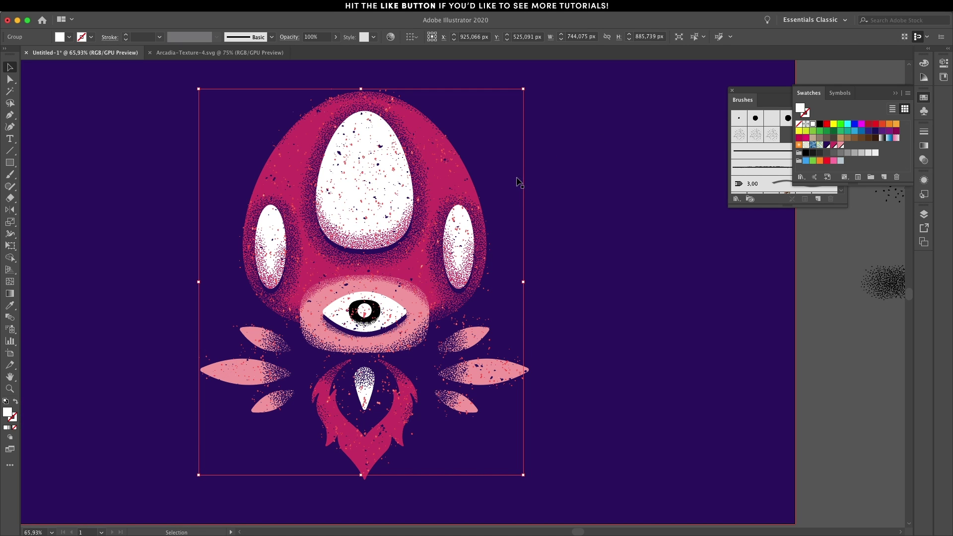
Compare the finished artwork in Illustrator with its copy in Photoshop, switching between the two windows.
{"action": "left_click", "coordinate": [614, 399]}
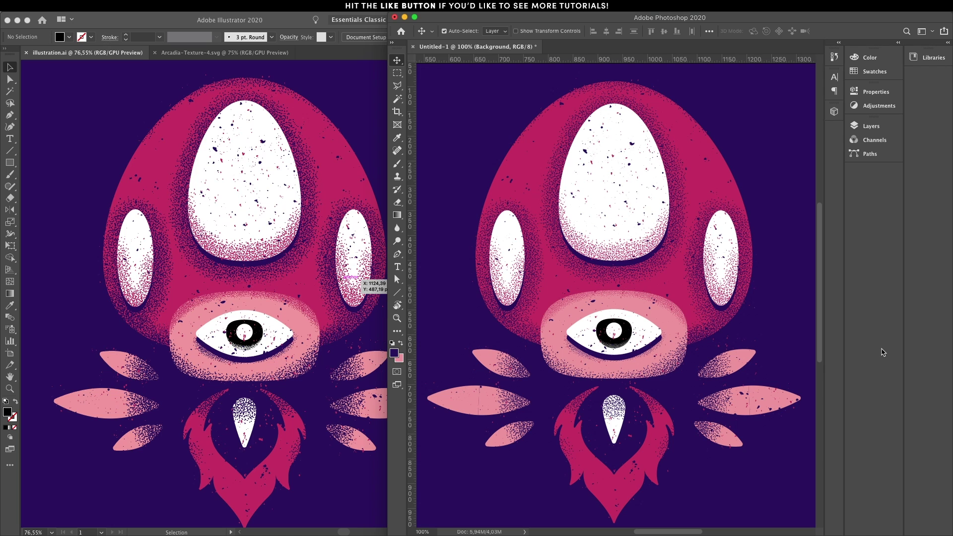
{"action": "left_click", "coordinate": [373, 440]}
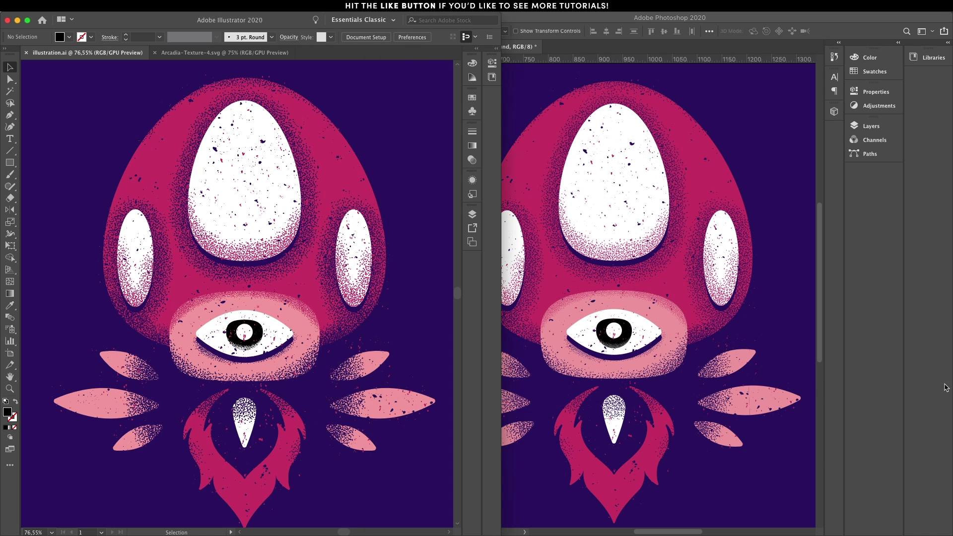
{"action": "left_click", "coordinate": [898, 396]}
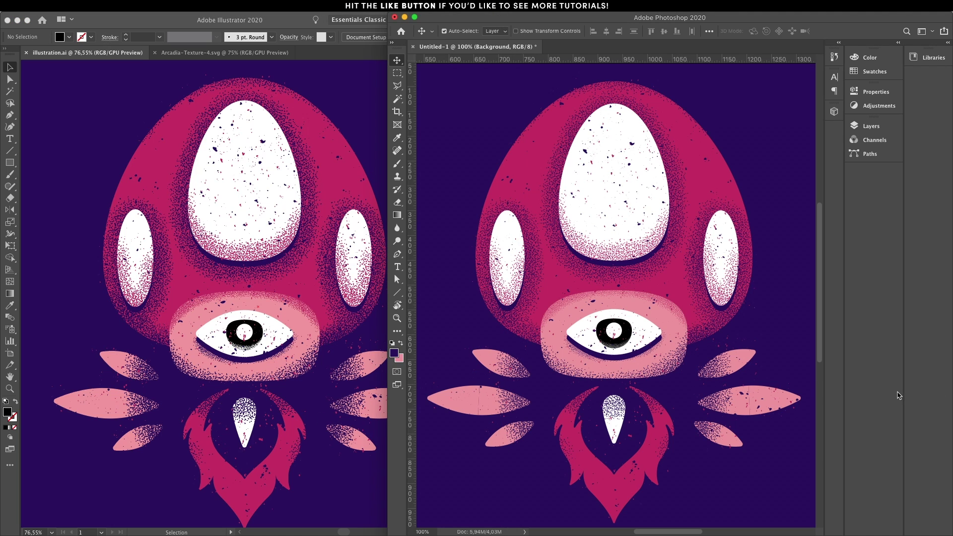